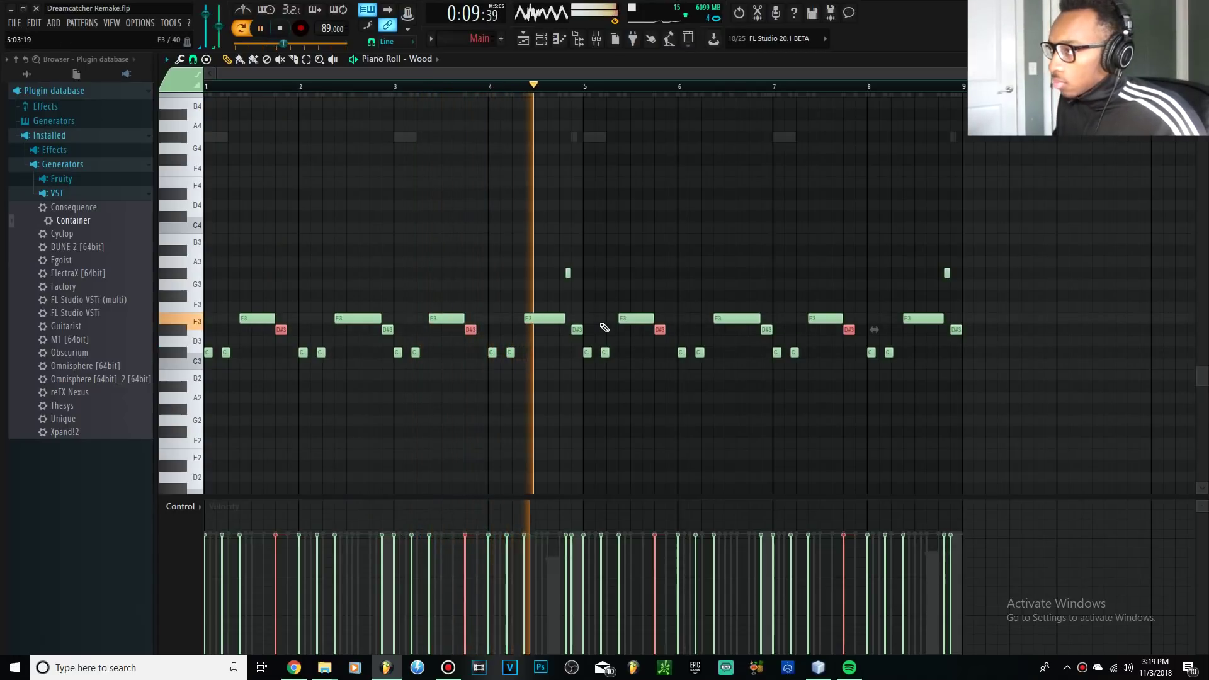
# - Save the project, stop playback, and open the synth of the first Omnisphere channel
pyautogui.hotkey('ctrl', 's')
pyautogui.press('space')
pyautogui.press('F6')
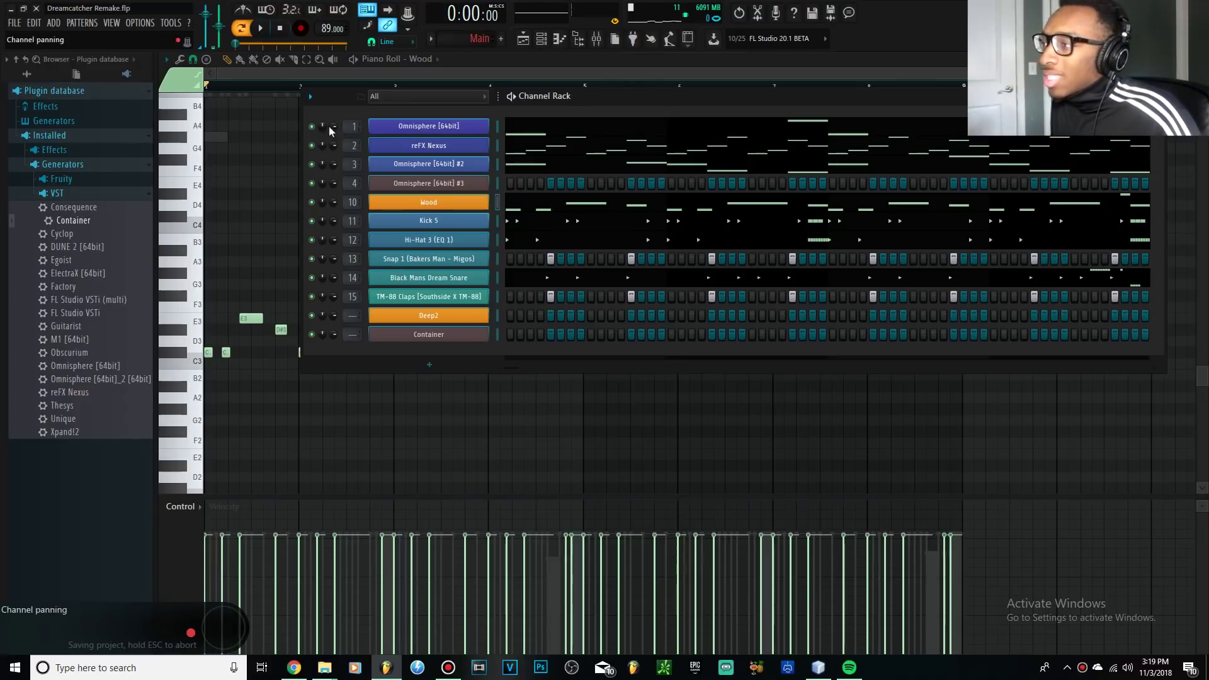
pyautogui.click(417, 129)
pyautogui.click(661, 328)
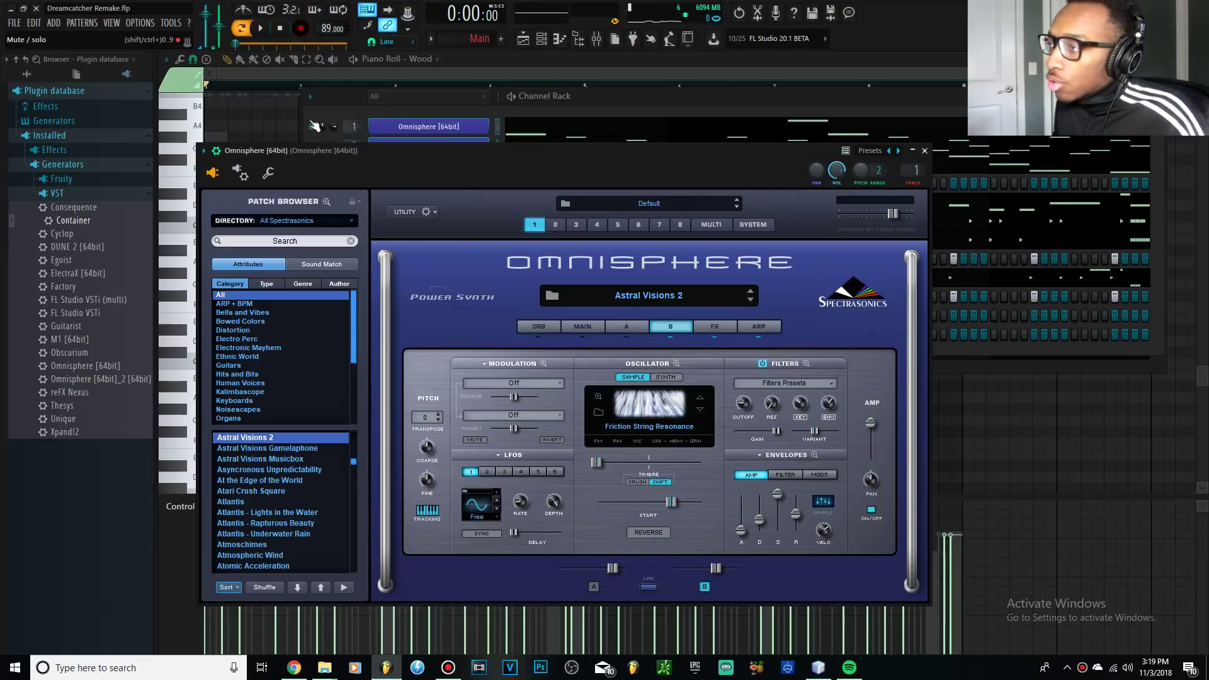
# - Play back the first Omnisphere channel with the other channels muted, and stop playback
pyautogui.click(483, 109)
pyautogui.press('space')
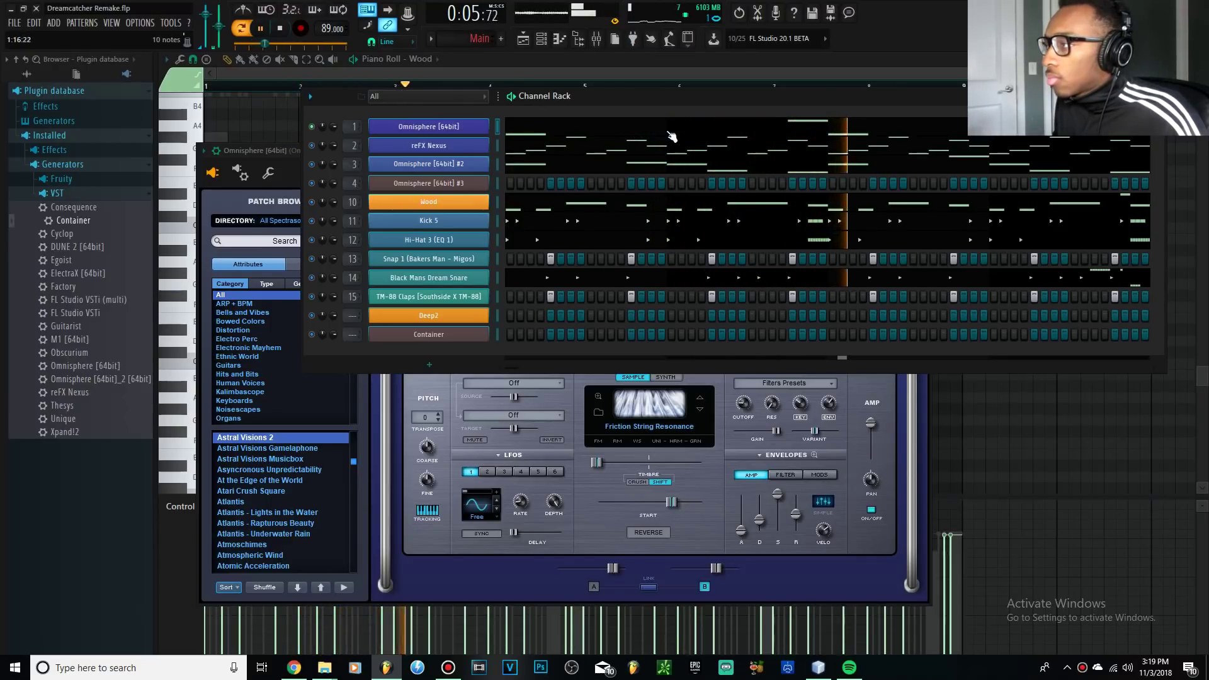
pyautogui.press('space')
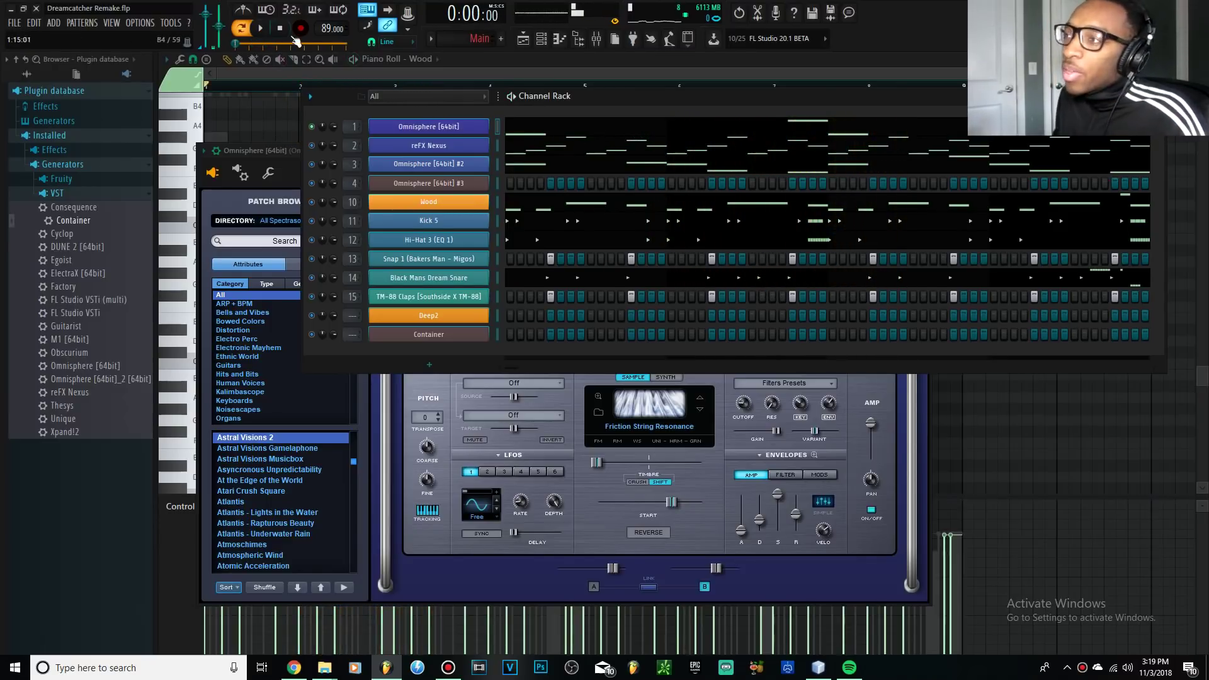
# - View layers A and B of the Astral Visions 2 patch in the first Omnisphere synth
pyautogui.click(280, 146)
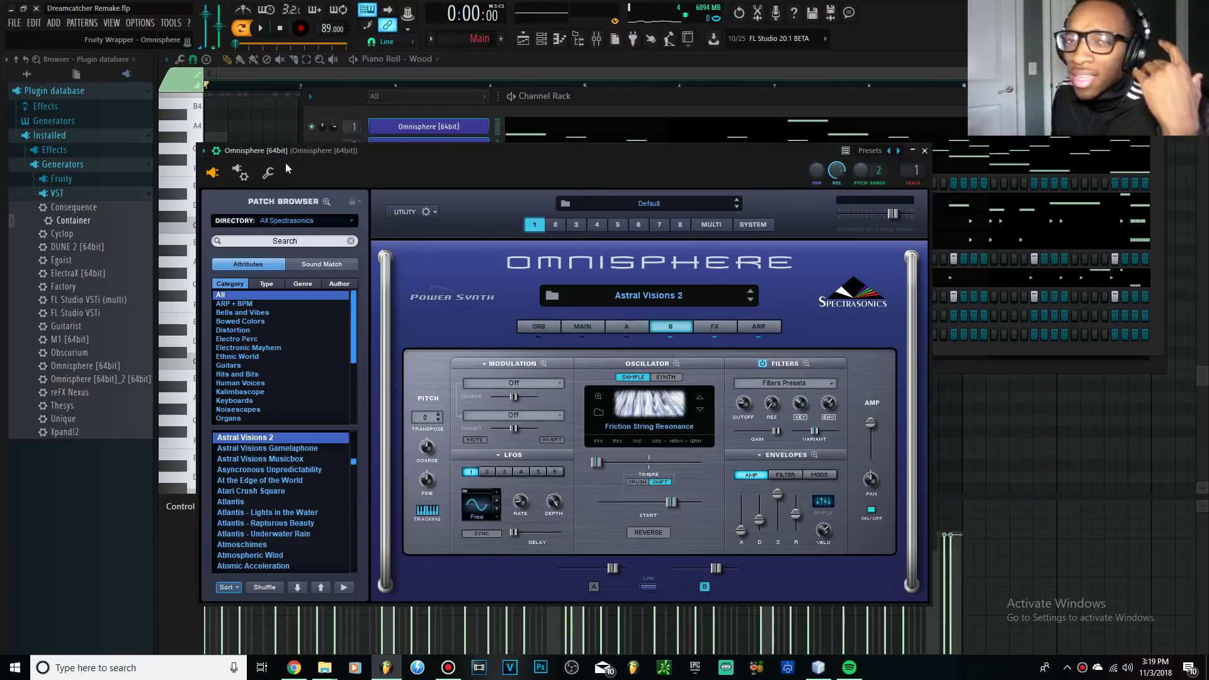
pyautogui.click(628, 338)
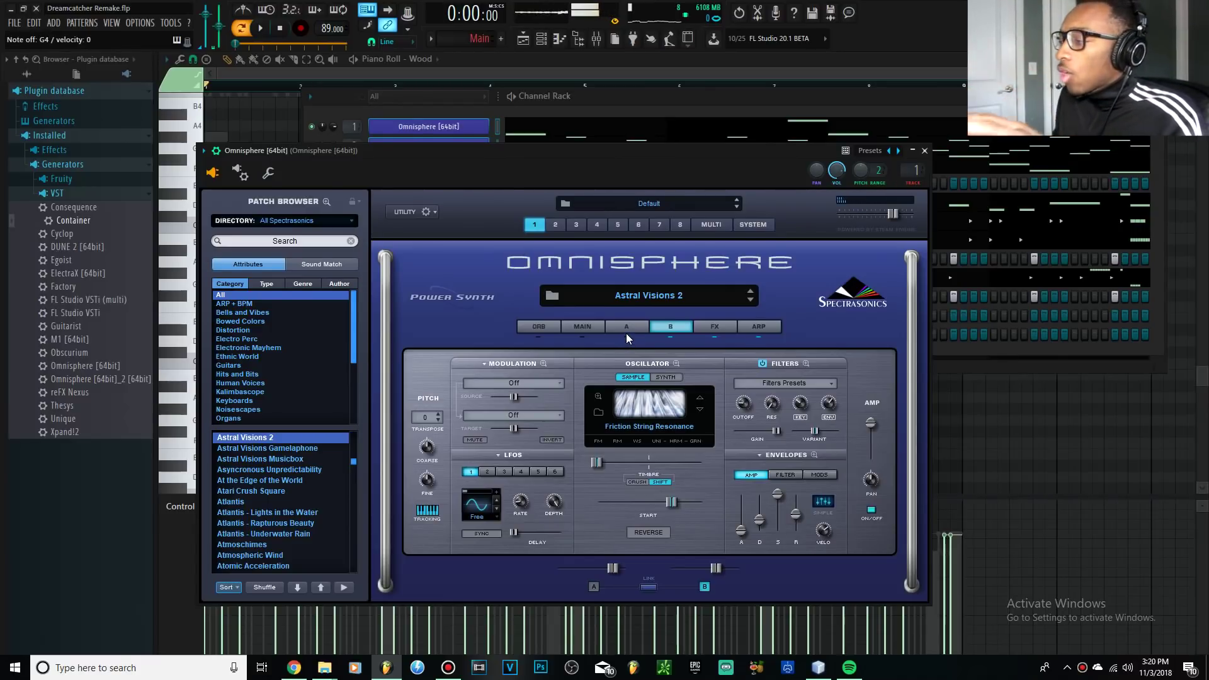
pyautogui.click(626, 328)
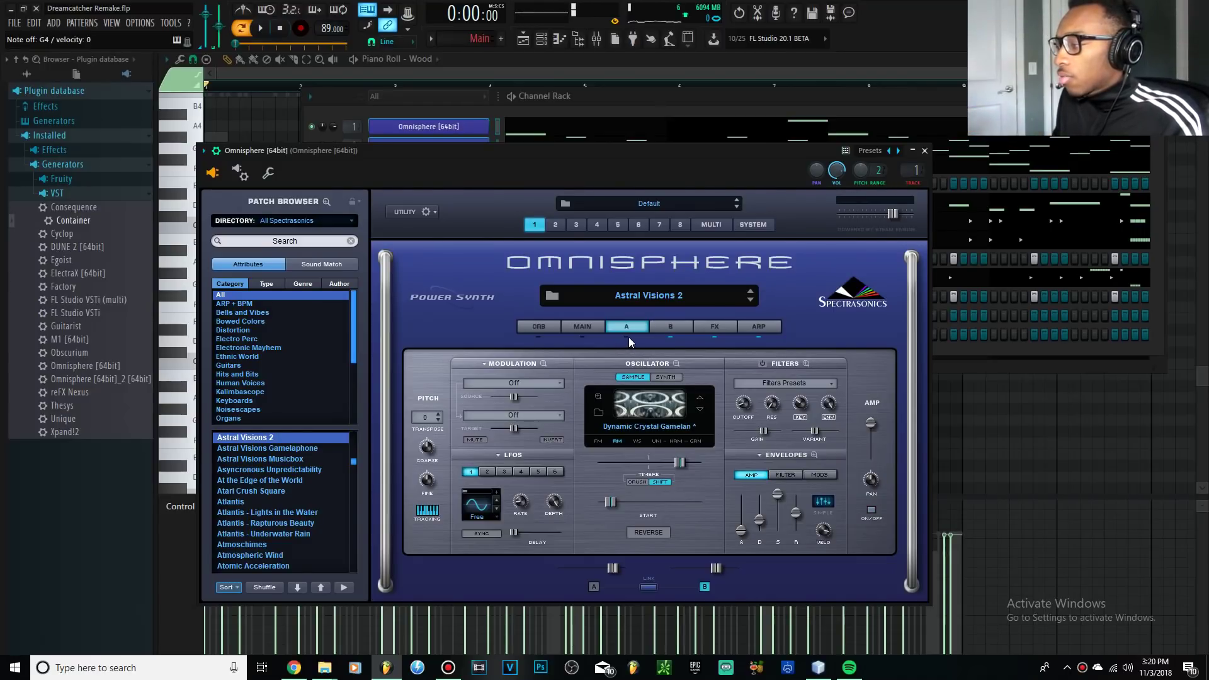
pyautogui.click(675, 328)
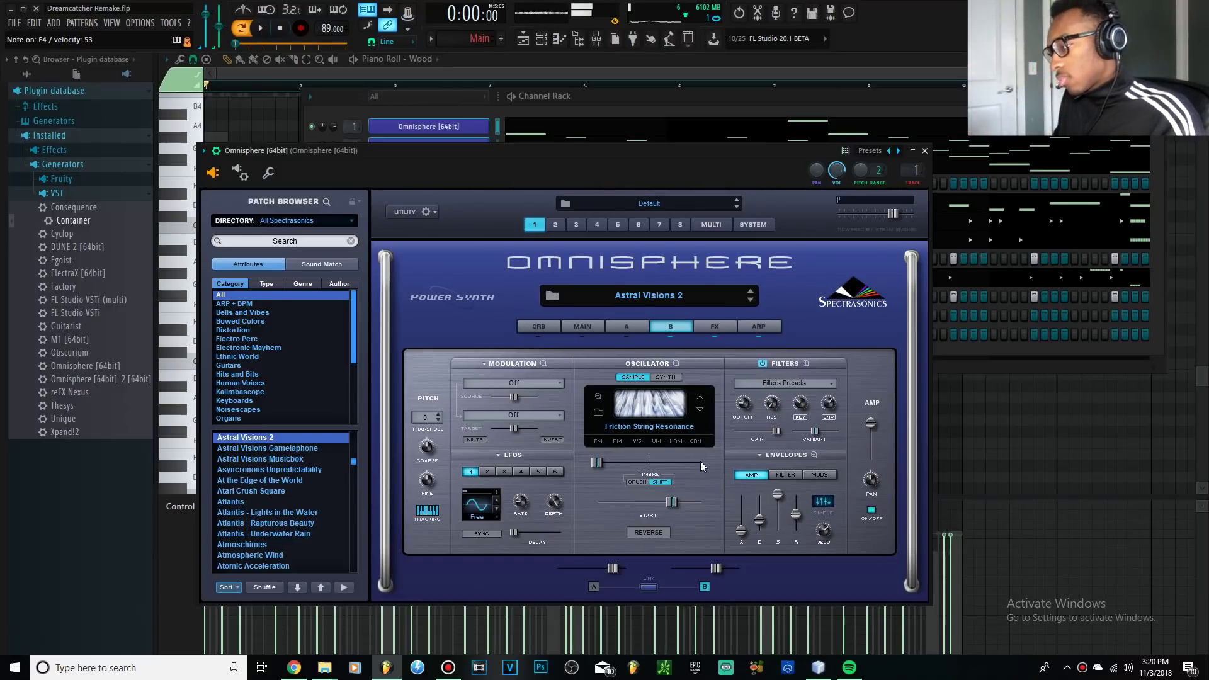
# - Open the reFX Nexus synth and view its preset in the Trap library category and its arpeggiator settings
pyautogui.click(624, 112)
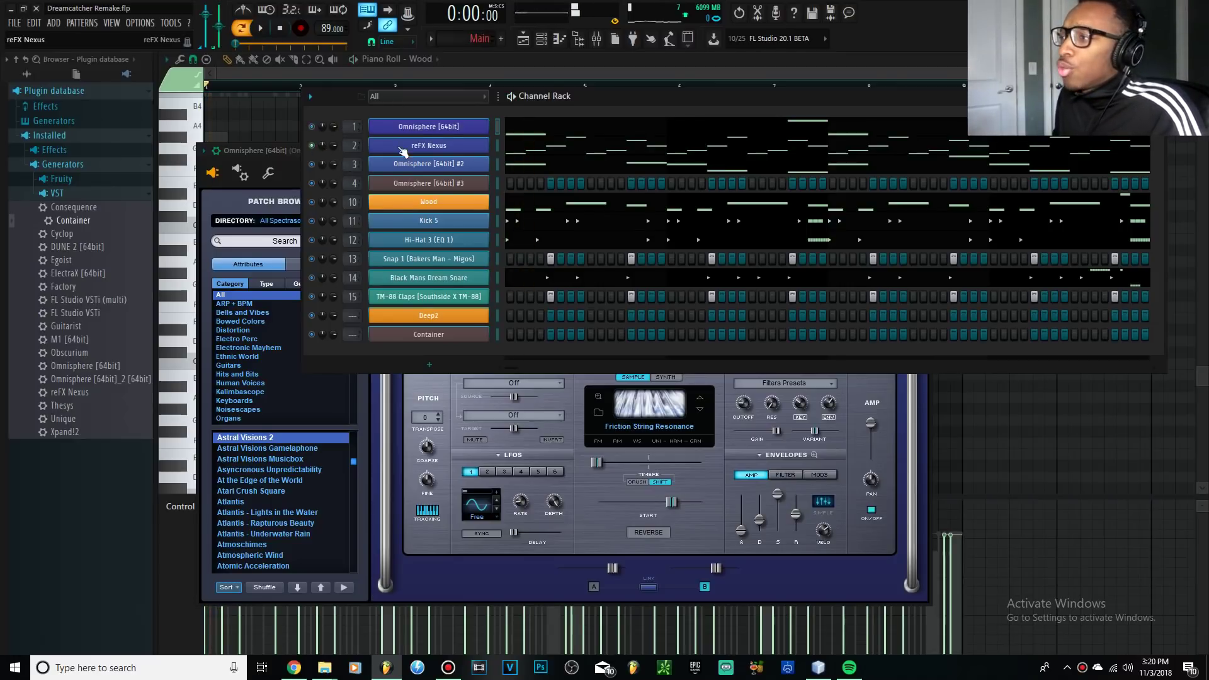
pyautogui.click(433, 145)
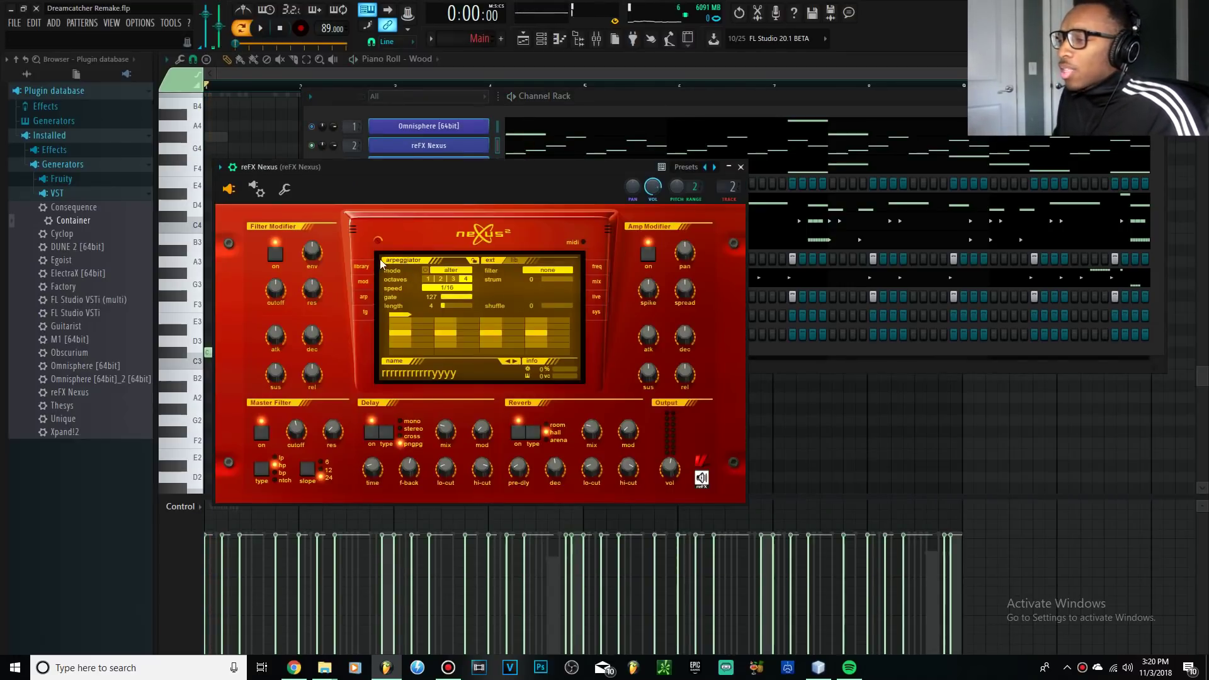
pyautogui.click(362, 267)
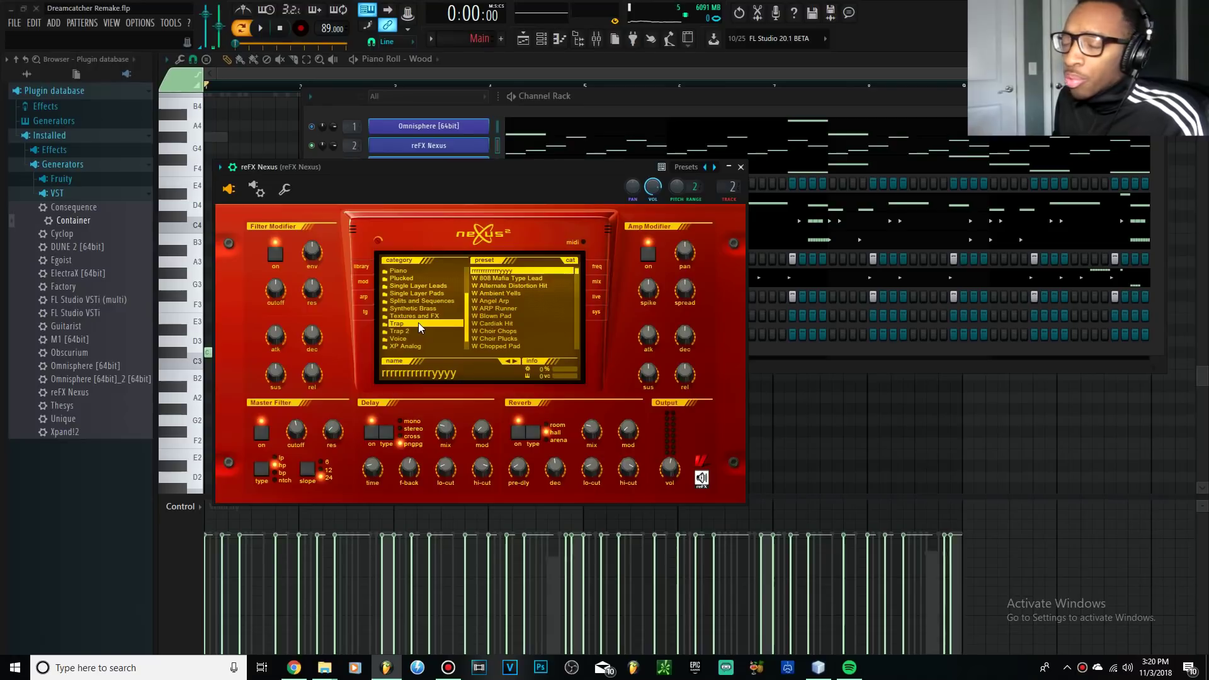
pyautogui.click(490, 271)
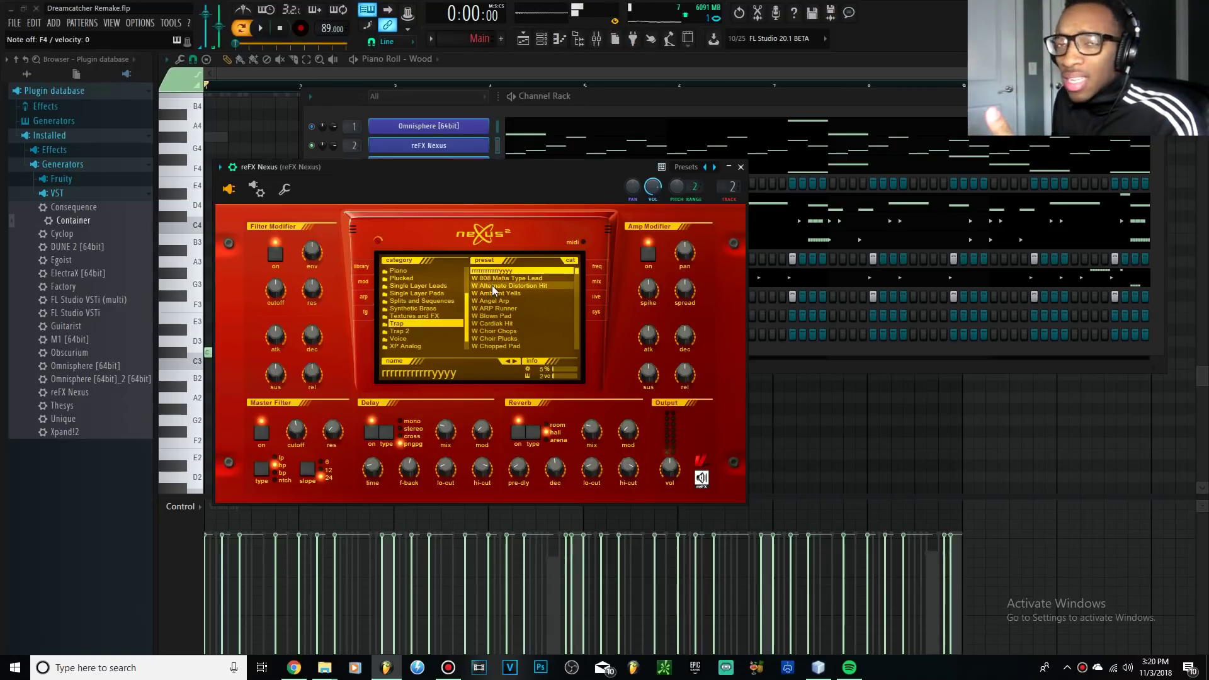
pyautogui.click(365, 296)
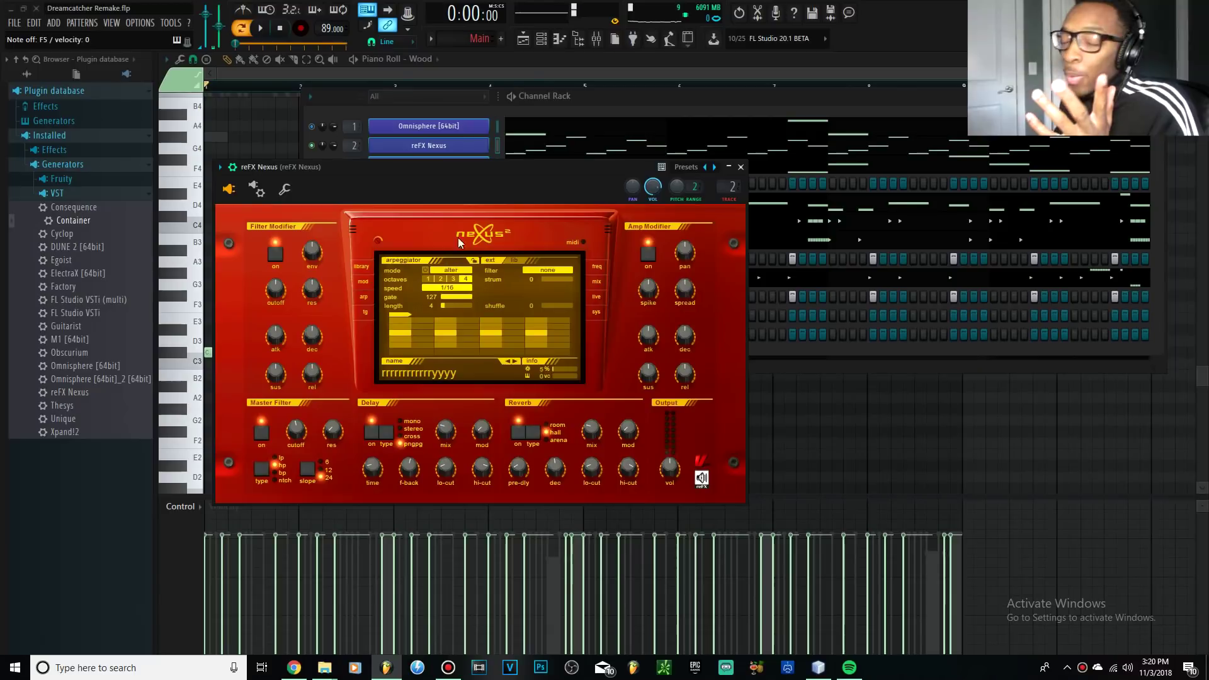
# - Play back the first Omnisphere and reFX Nexus channels together from the channel rack, and stop playback
pyautogui.click(630, 92)
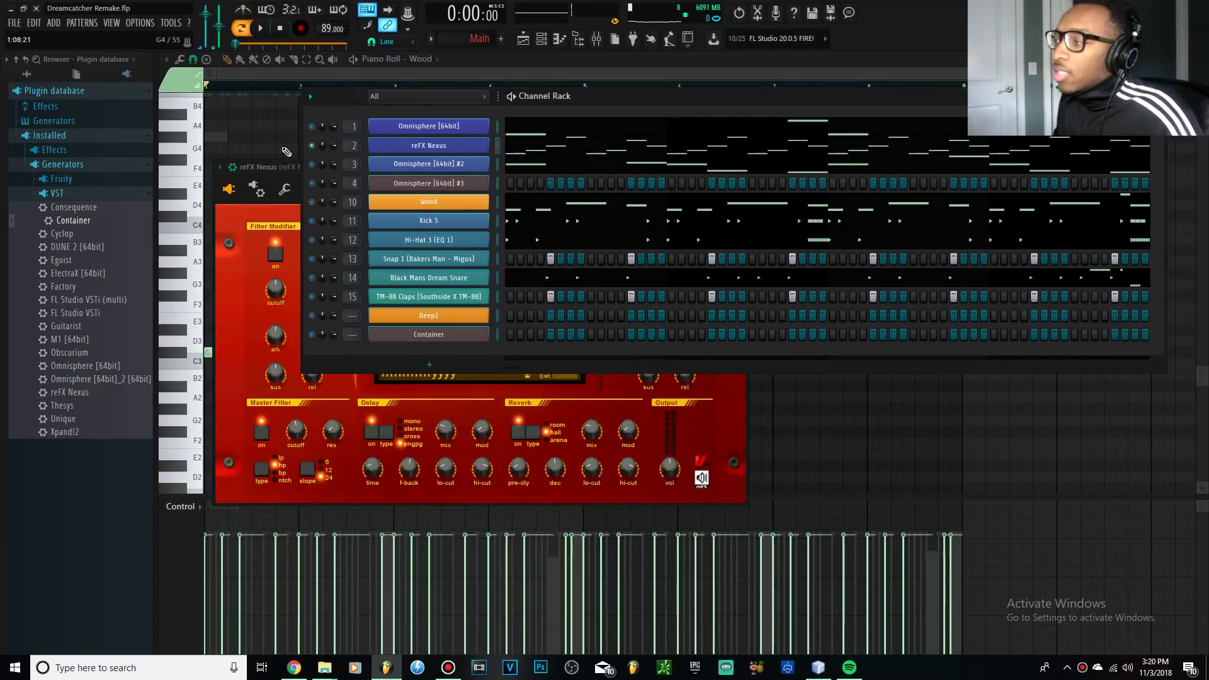
pyautogui.press('space')
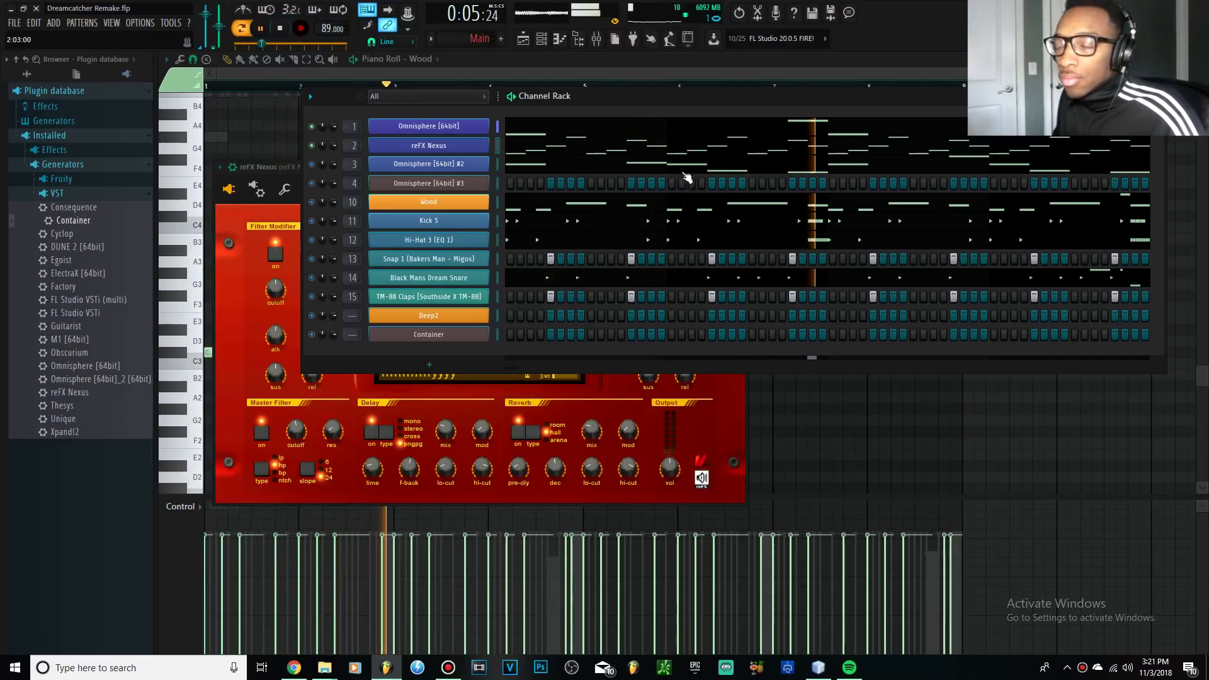
pyautogui.press('space')
# - Examine the reFX Nexus notes in the piano roll, and play the pattern while viewing the first Omnisphere channel's notes
pyautogui.click(507, 150)
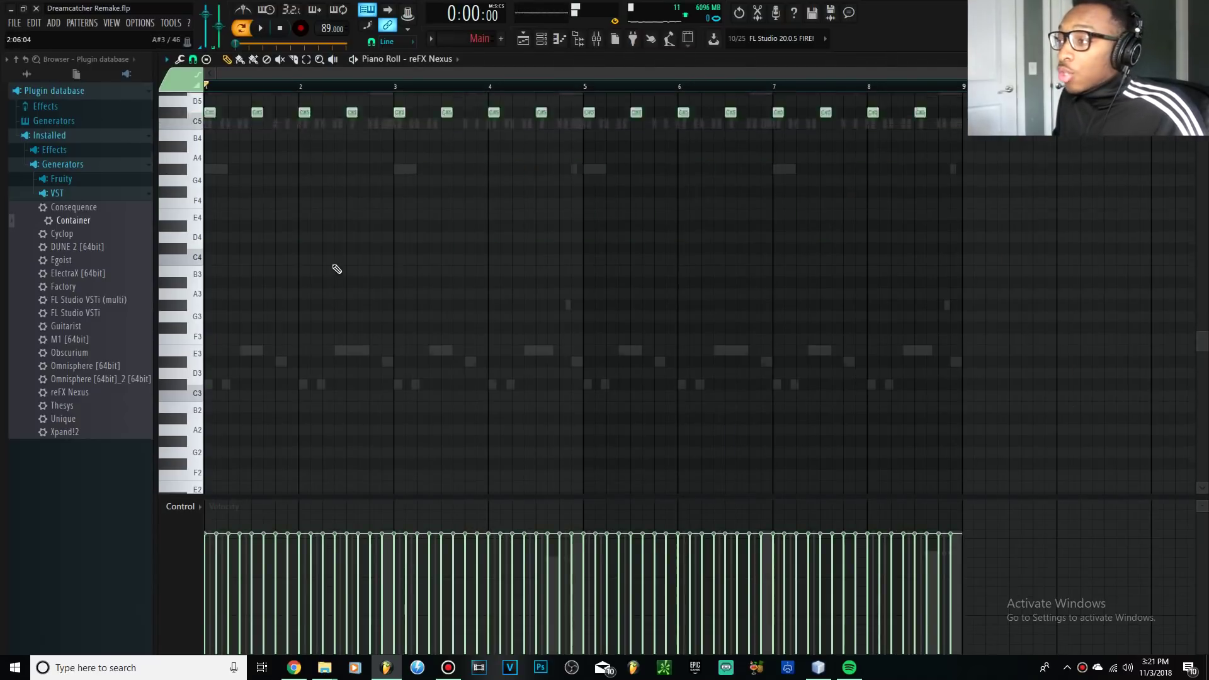
pyautogui.scroll(3, 334, 271)
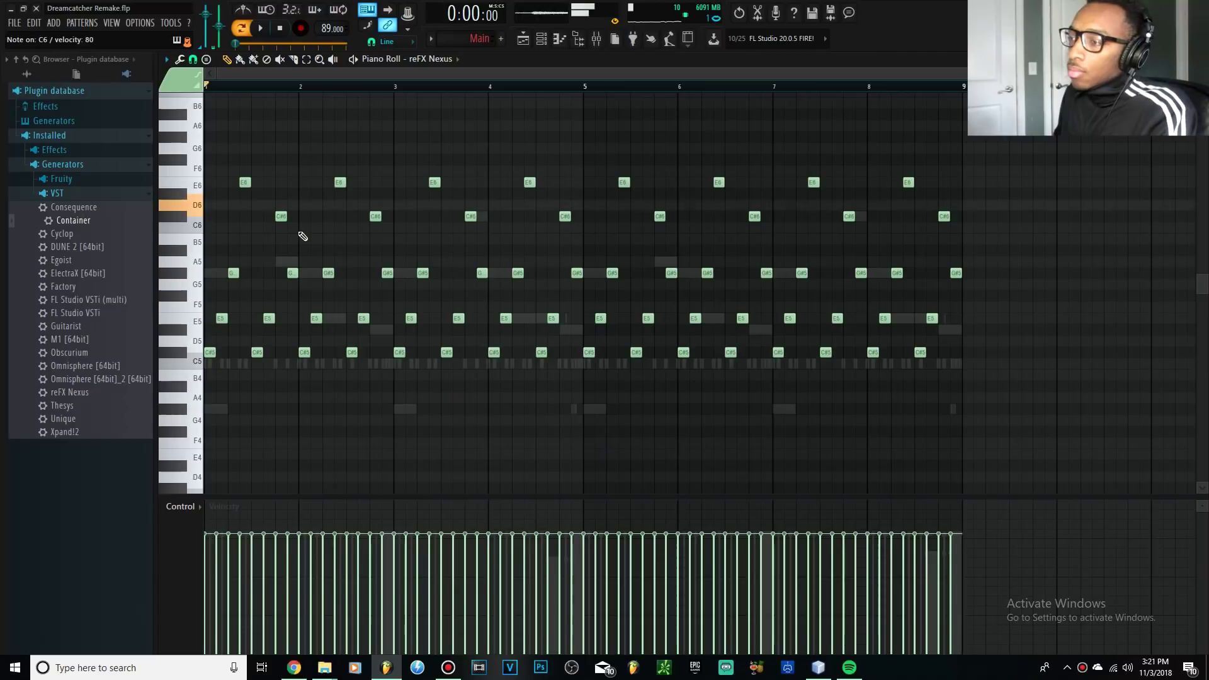
pyautogui.scroll(-1, 435, 61)
pyautogui.scroll(2, 435, 61)
pyautogui.scroll(-2, 428, 308)
pyautogui.press('space')
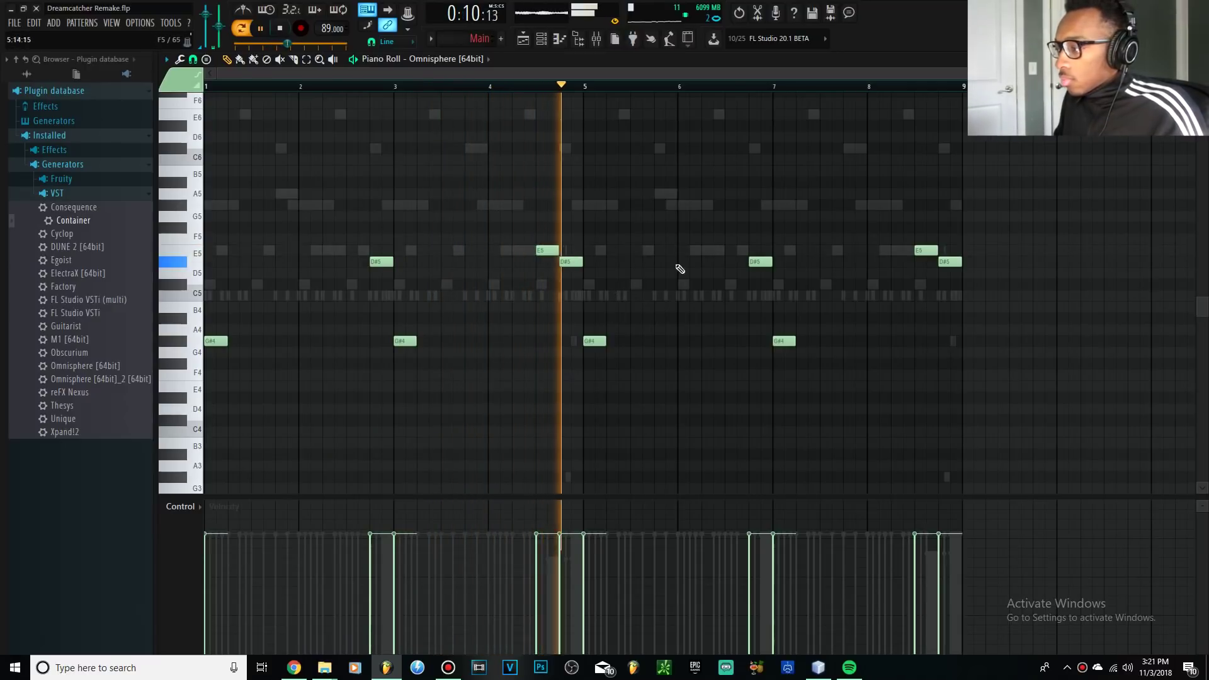
pyautogui.click(285, 30)
# - Open the piano roll of Omnisphere #2 from the channel rack and examine its melody notes
pyautogui.click(541, 38)
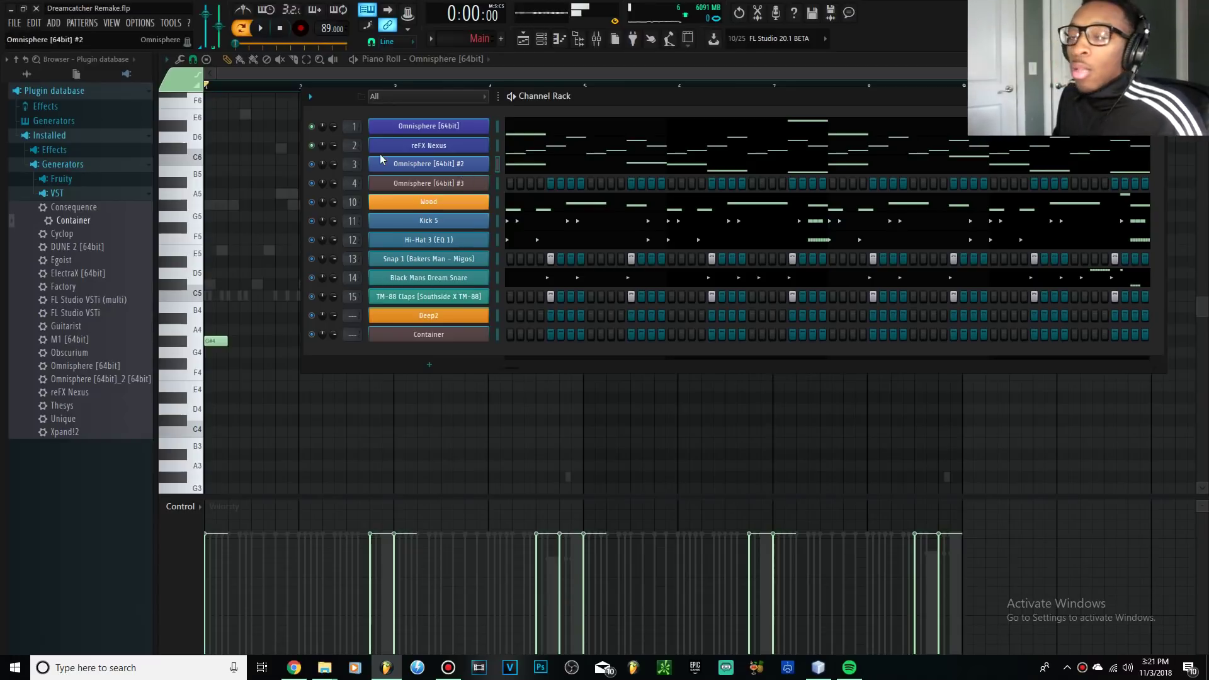
pyautogui.click(547, 169)
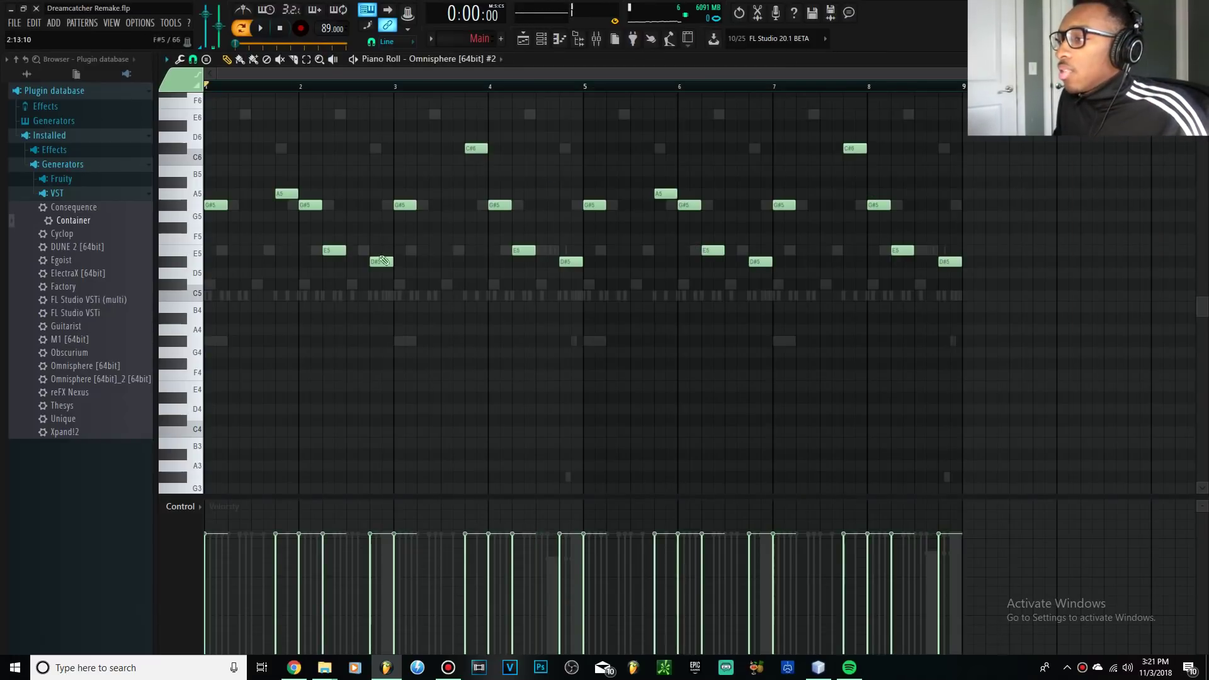
pyautogui.scroll(5, 453, 291)
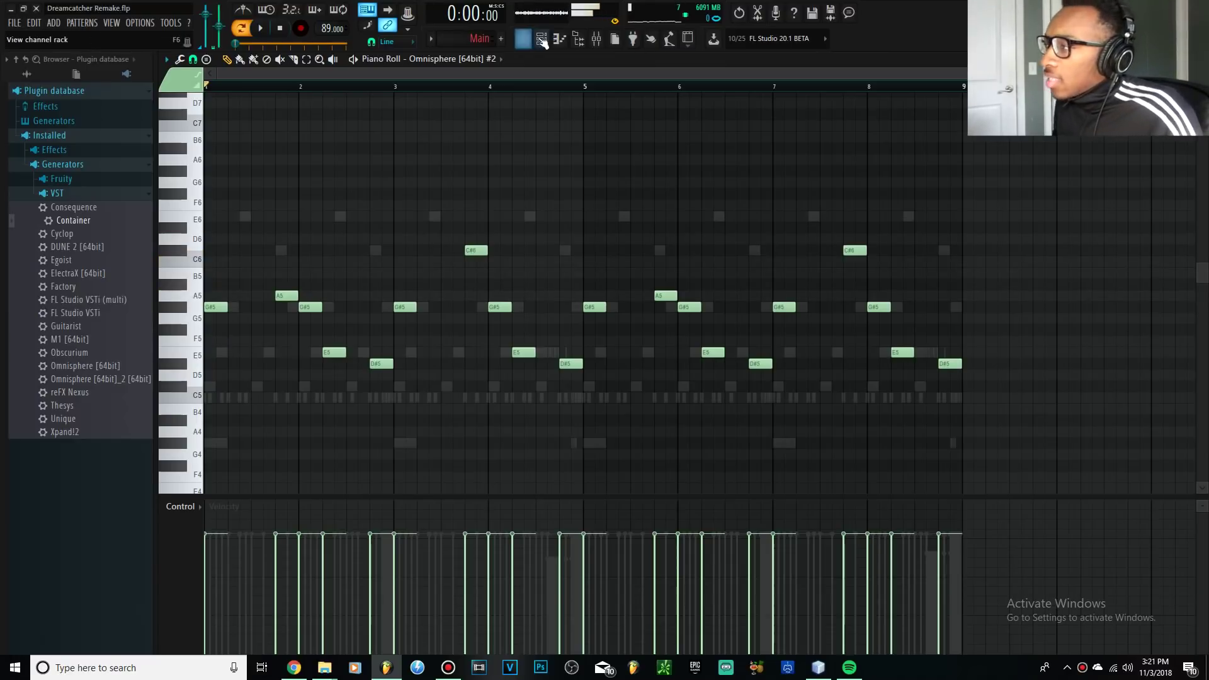
# - Open the Omnisphere #2 synth to view its Whistlers Bells patch
pyautogui.press('F6')
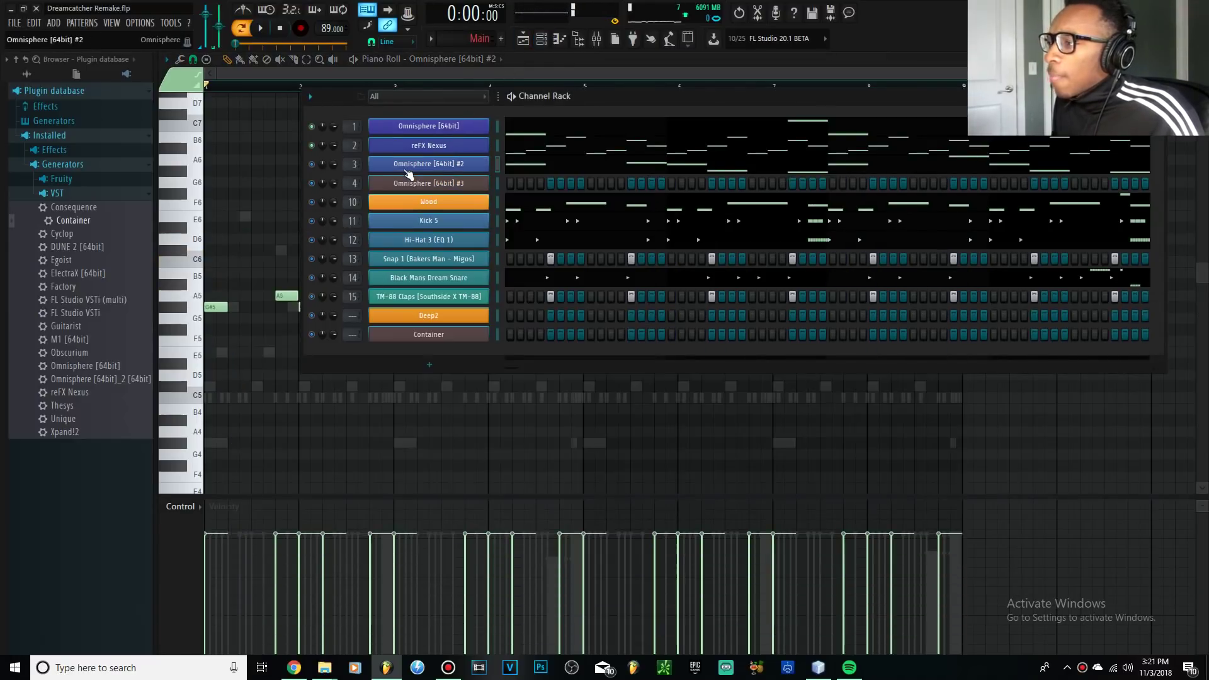
pyautogui.click(406, 168)
pyautogui.click(249, 233)
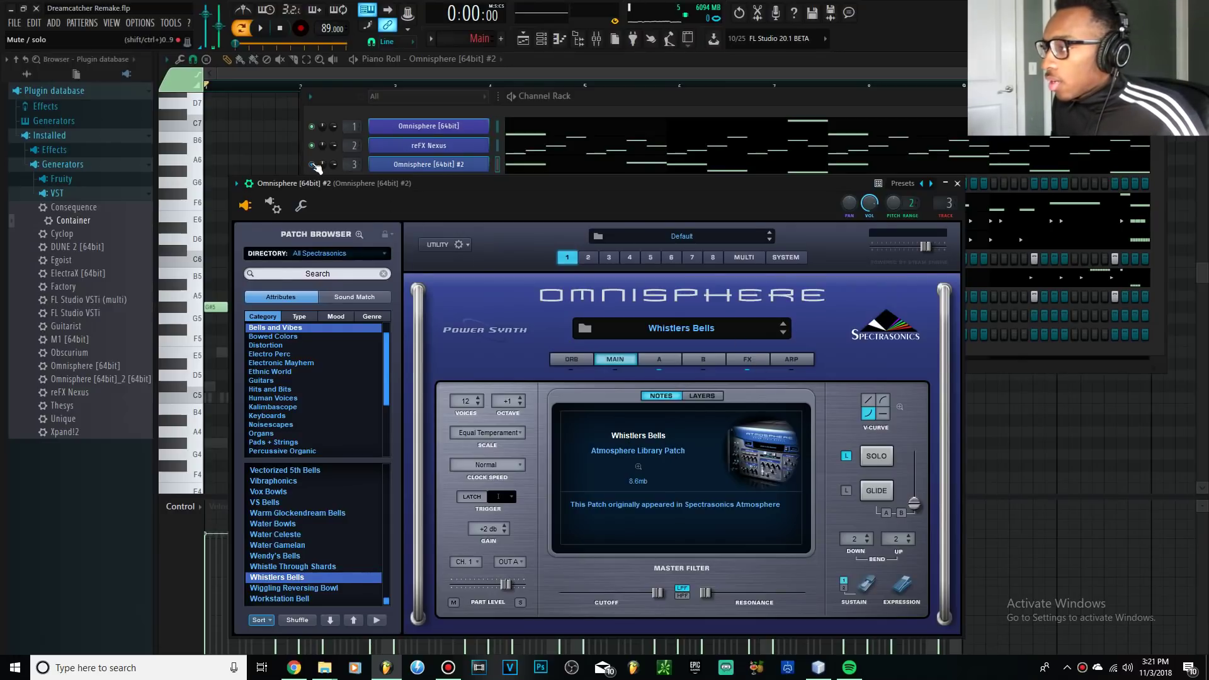
# - Play back the pattern with Omnisphere #2 unmuted while viewing its notes in the piano roll, and stop playback
pyautogui.click(521, 170)
pyautogui.press('F5')
pyautogui.press('space')
pyautogui.click(549, 168)
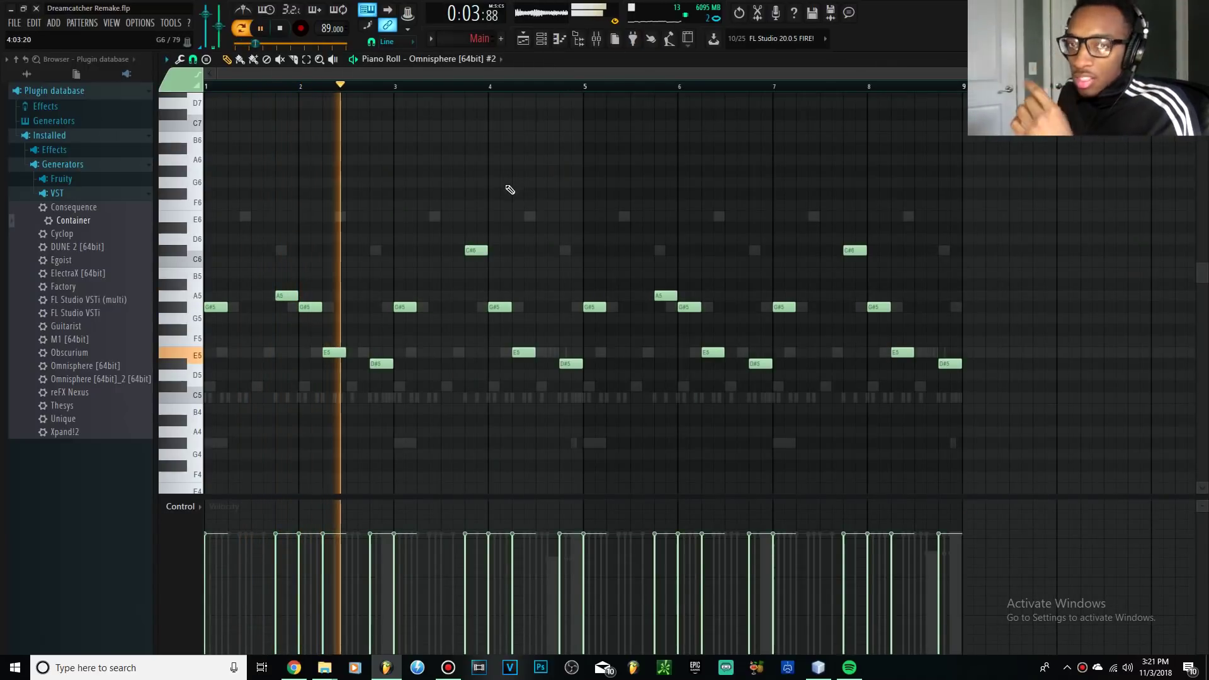
pyautogui.press('space')
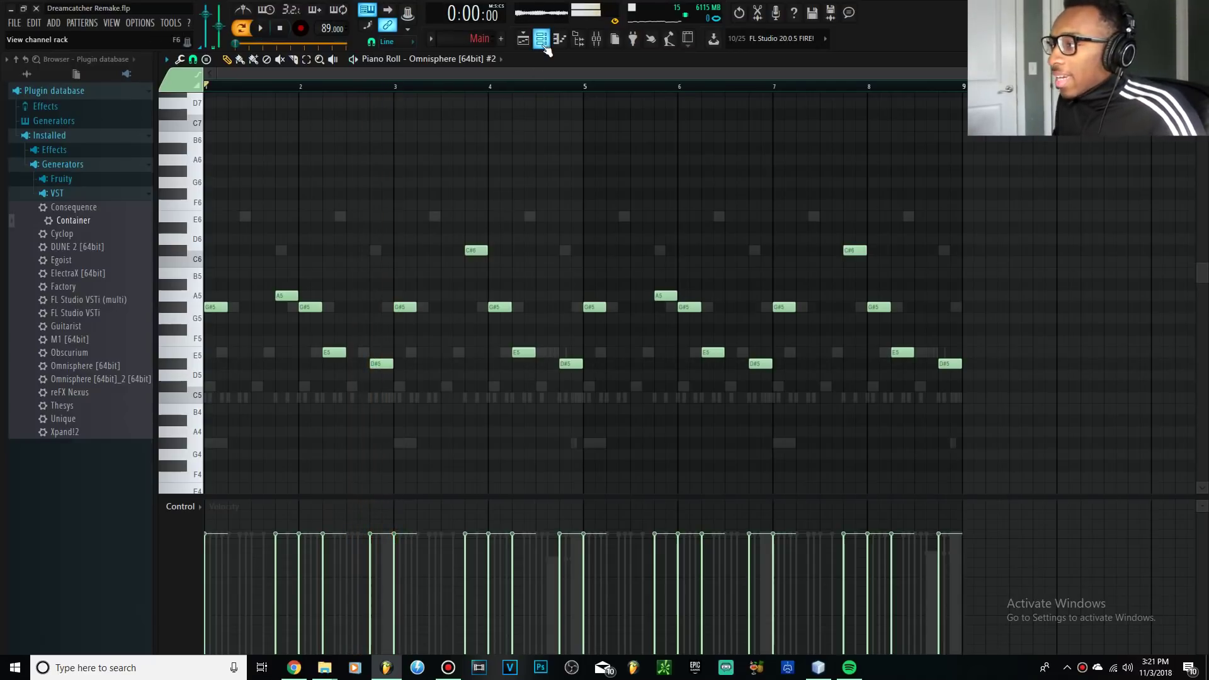
# - Play back the three melody channels together with the Wood bass from the channel rack, and stop playback
pyautogui.click(542, 40)
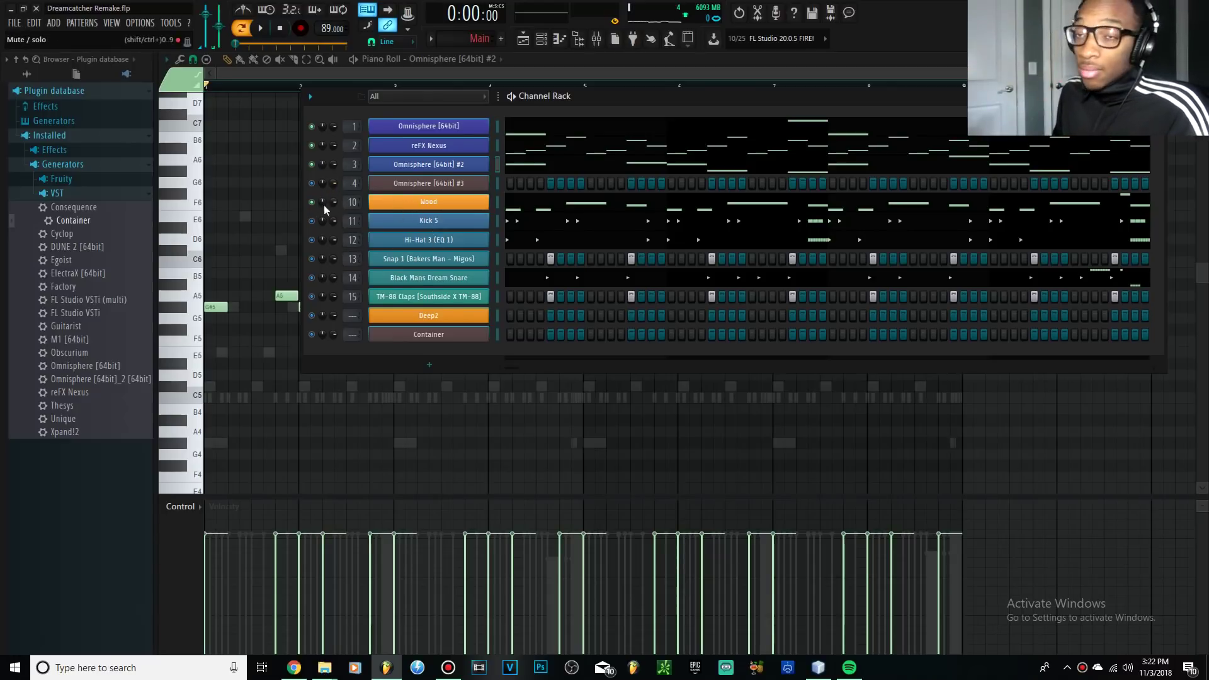
pyautogui.press('space')
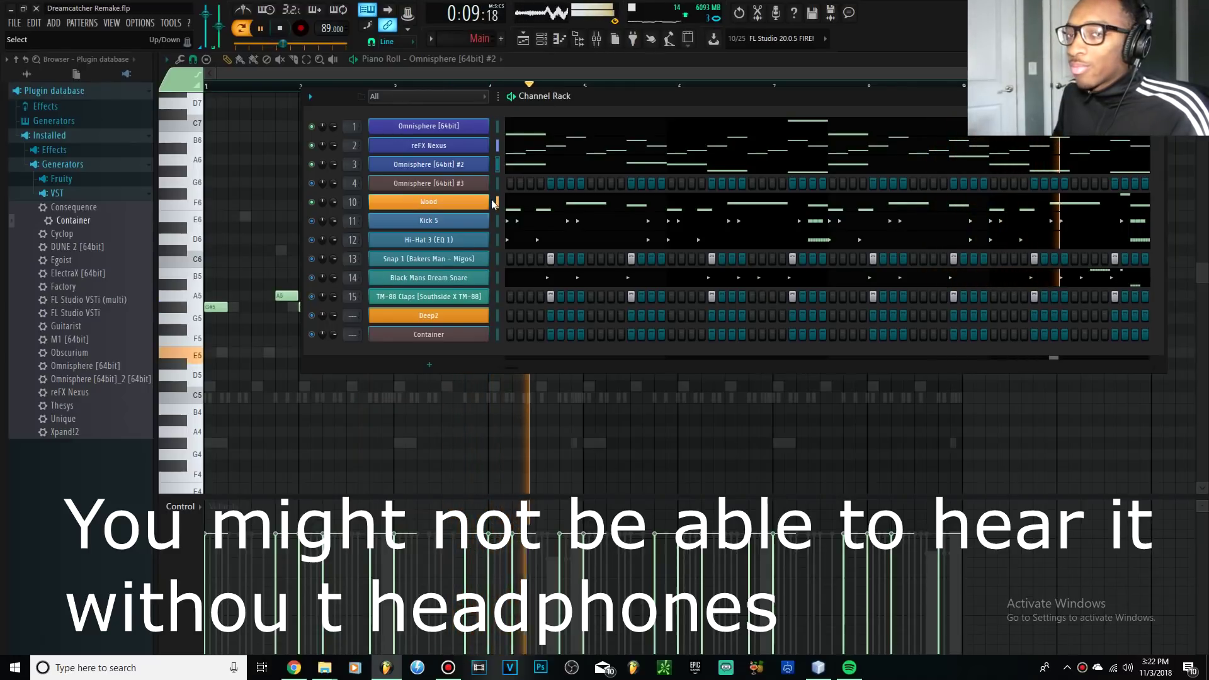
pyautogui.press('space')
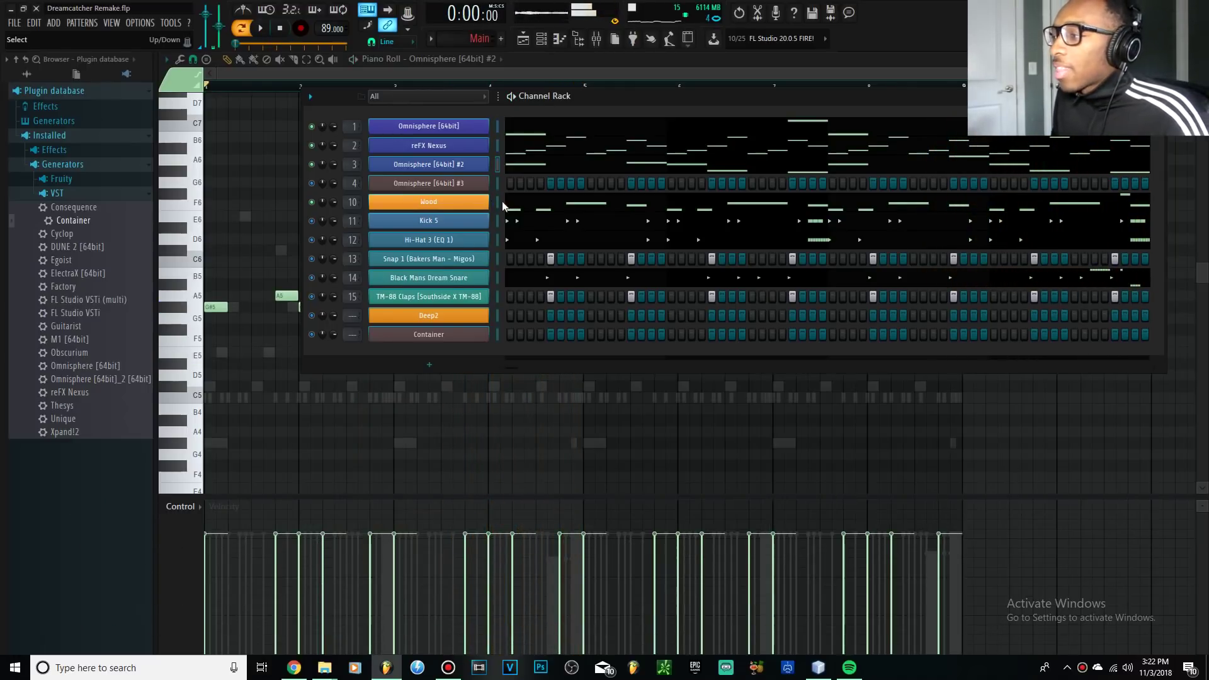
# - Open the Wood channel's Sytrus synth and locate the Wood preset in the Bass section of its preset list
pyautogui.click(466, 203)
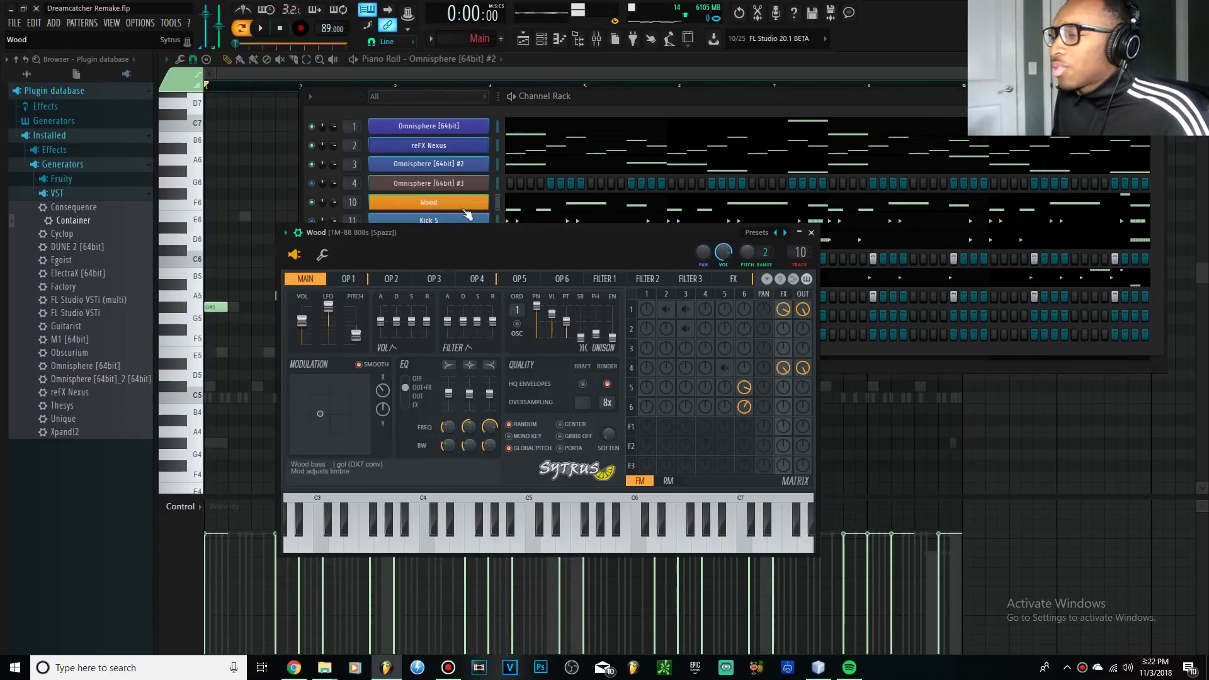
pyautogui.click(755, 232)
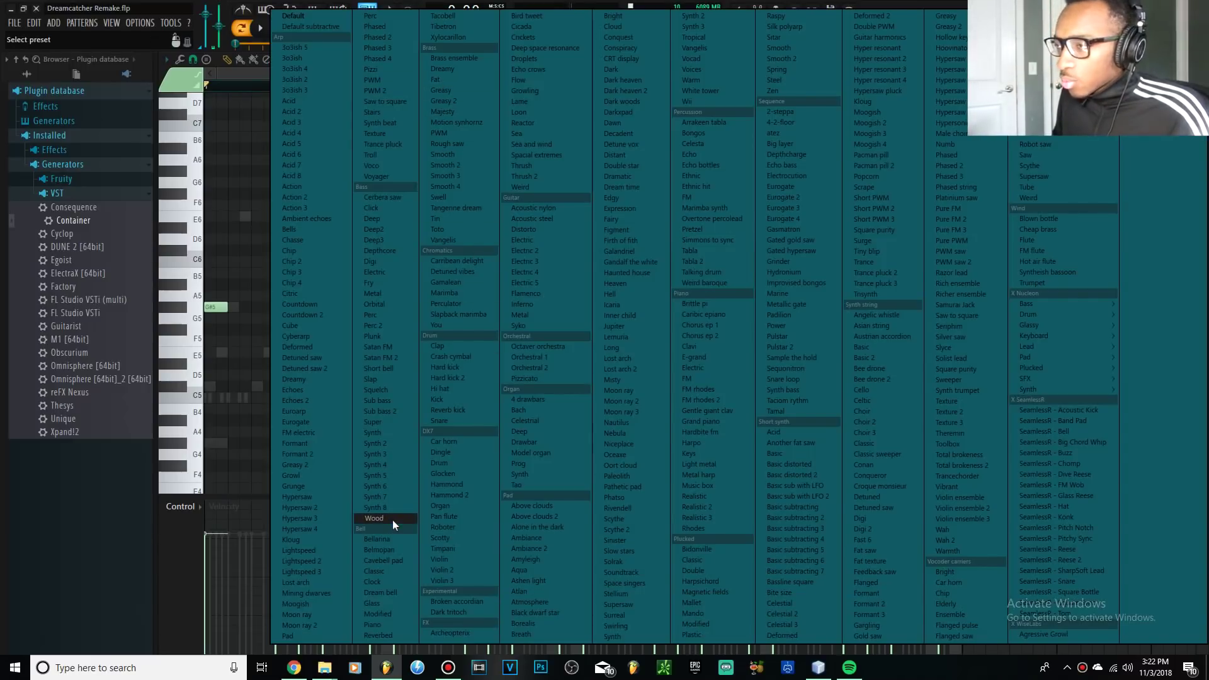
pyautogui.click(250, 188)
pyautogui.click(544, 39)
pyautogui.click(453, 202)
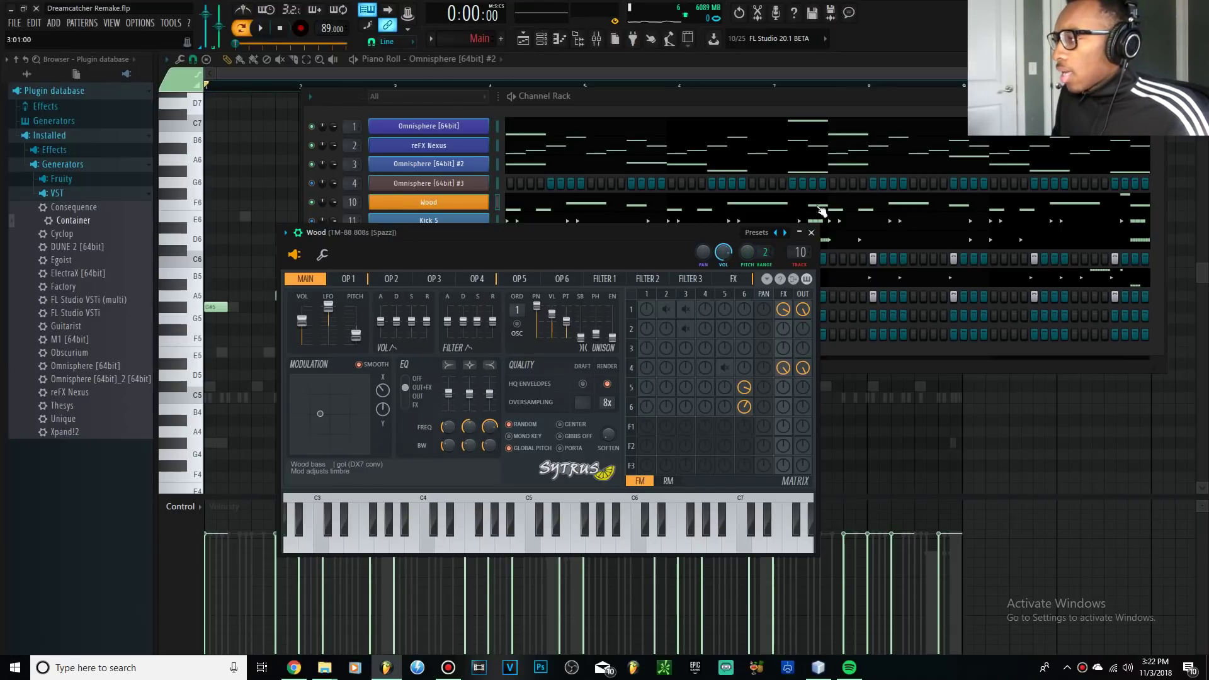
# - Open the Kick 5 piano roll and examine the kick pattern in the first bars up close
pyautogui.click(648, 97)
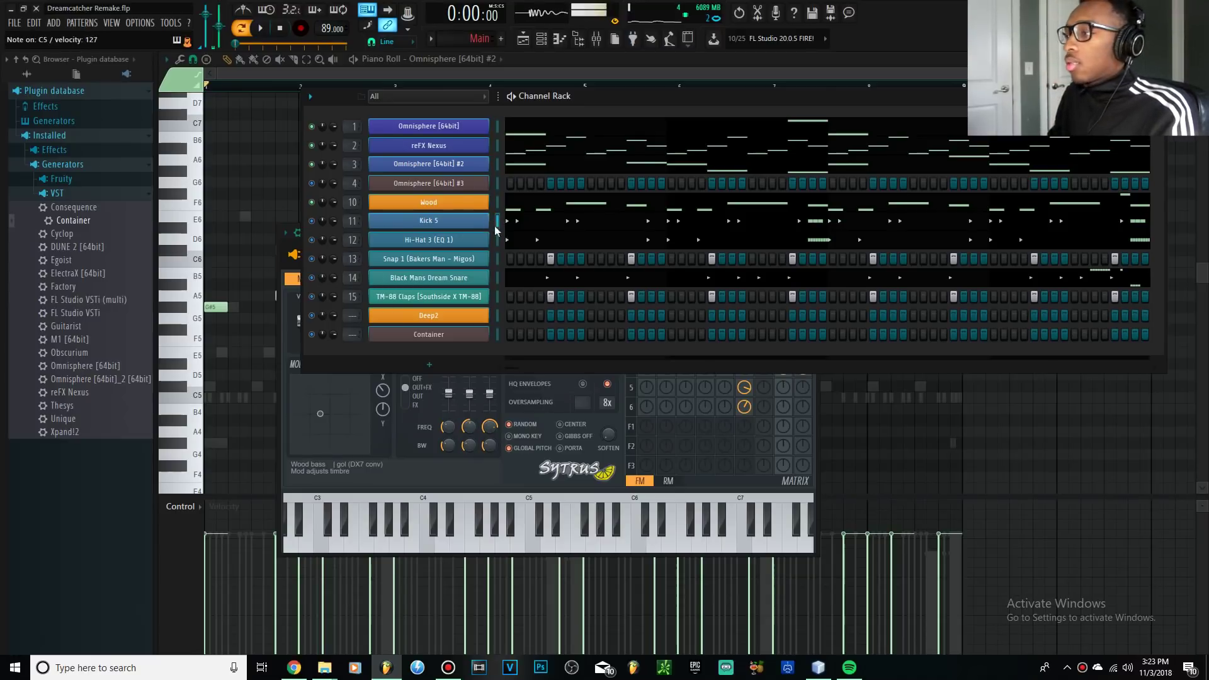
pyautogui.click(589, 234)
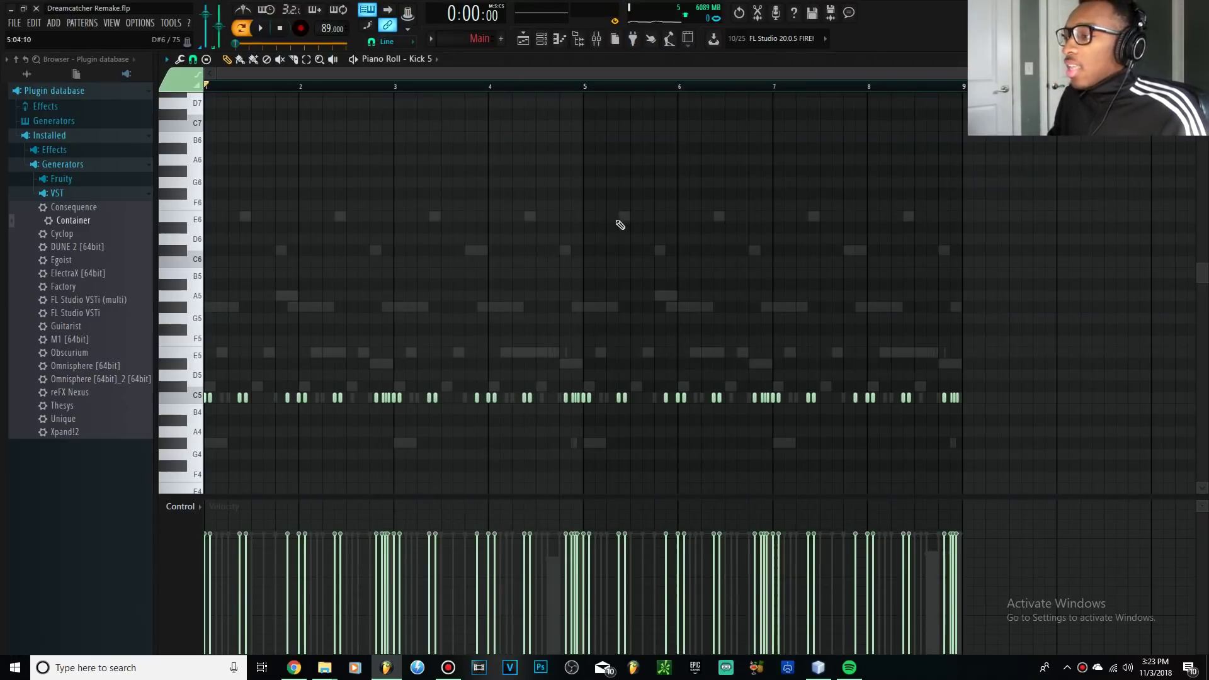
pyautogui.scroll(4, 241, 402)
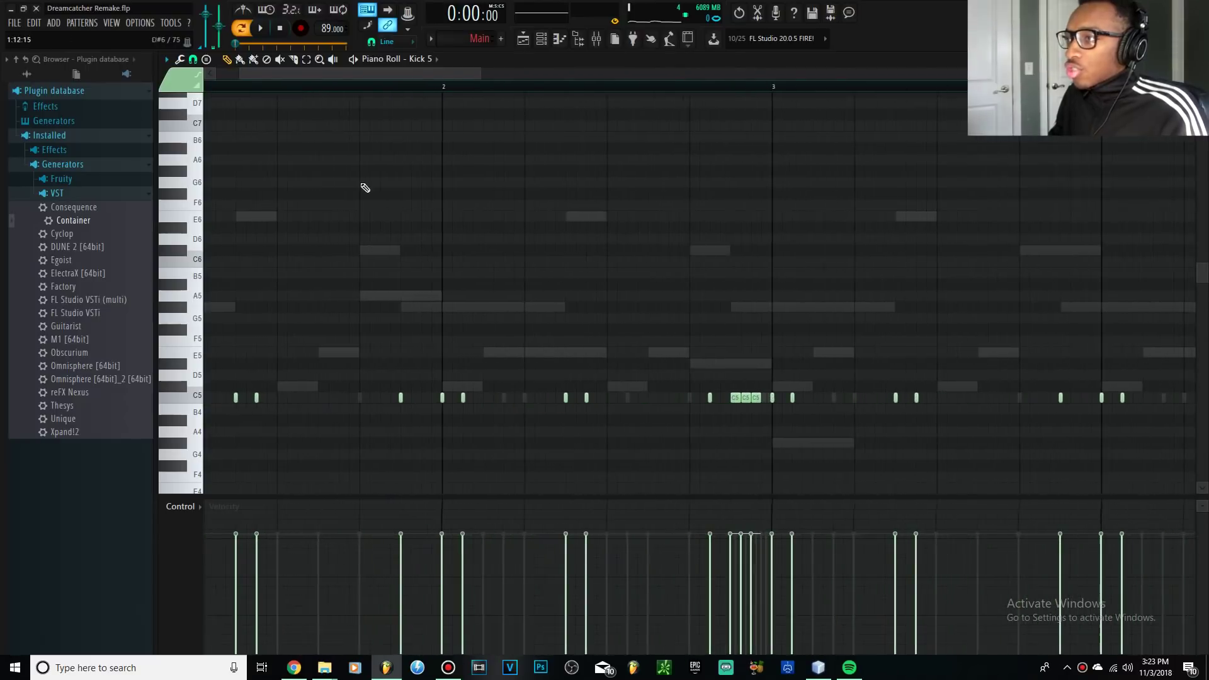
pyautogui.moveTo(308, 75); pyautogui.dragTo(135, 73)
pyautogui.scroll(-4, 329, 243)
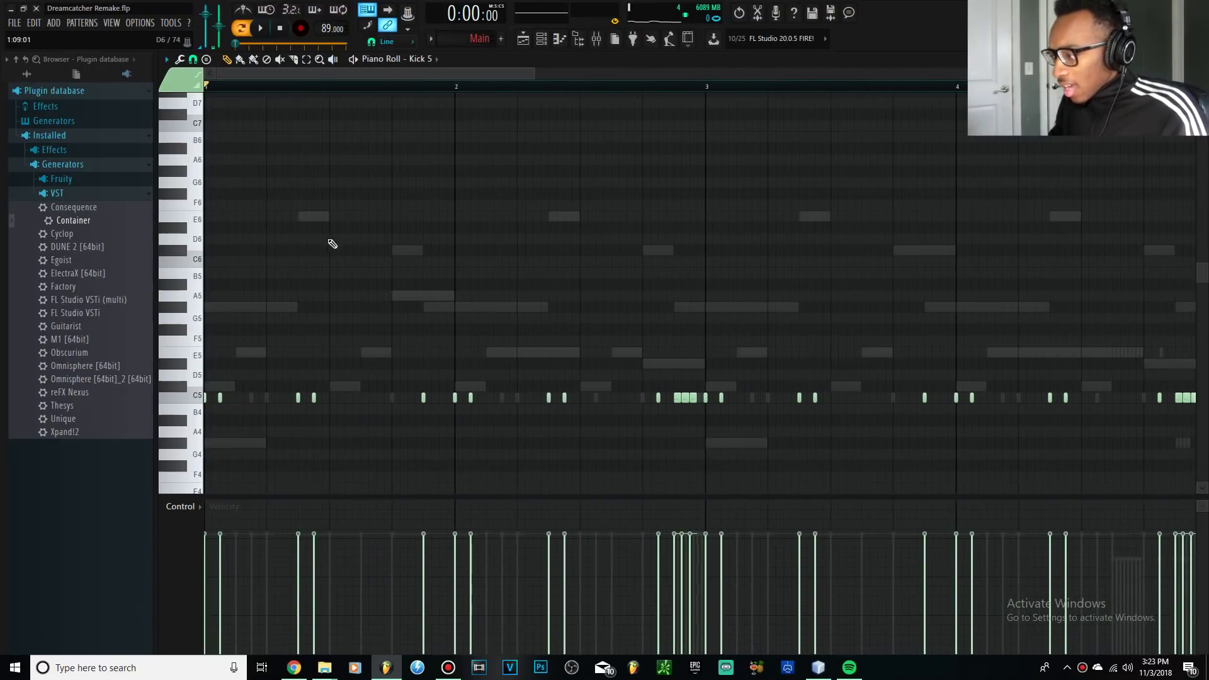
# - Examine the Kick 5 notes across all eight bars in the piano roll and check the available snap settings
pyautogui.moveTo(356, 77); pyautogui.dragTo(245, 89)
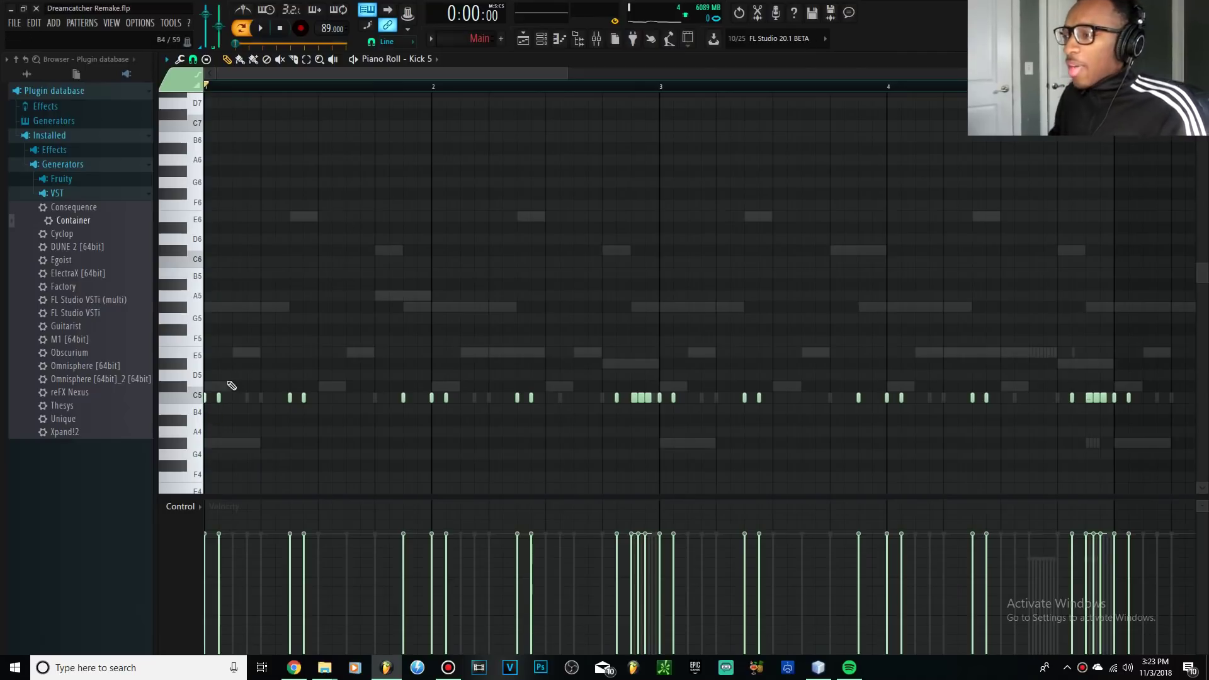
pyautogui.click(193, 59)
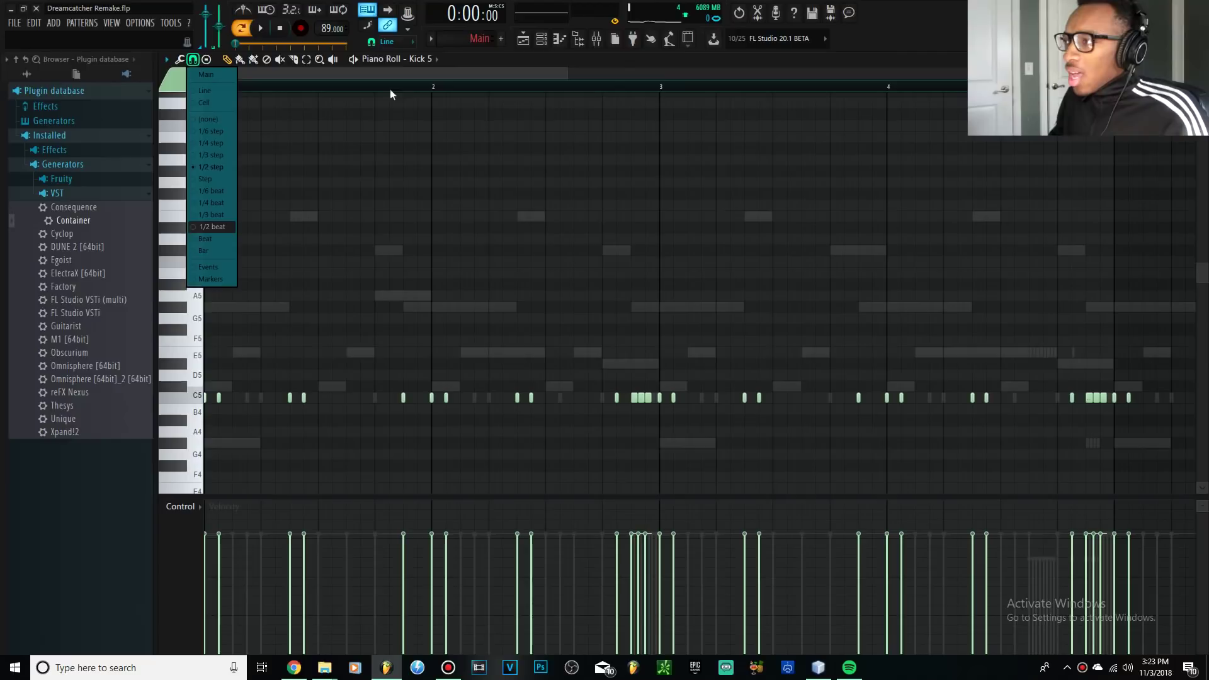
pyautogui.click(393, 72)
pyautogui.scroll(5, 393, 71)
pyautogui.scroll(-7, 337, 152)
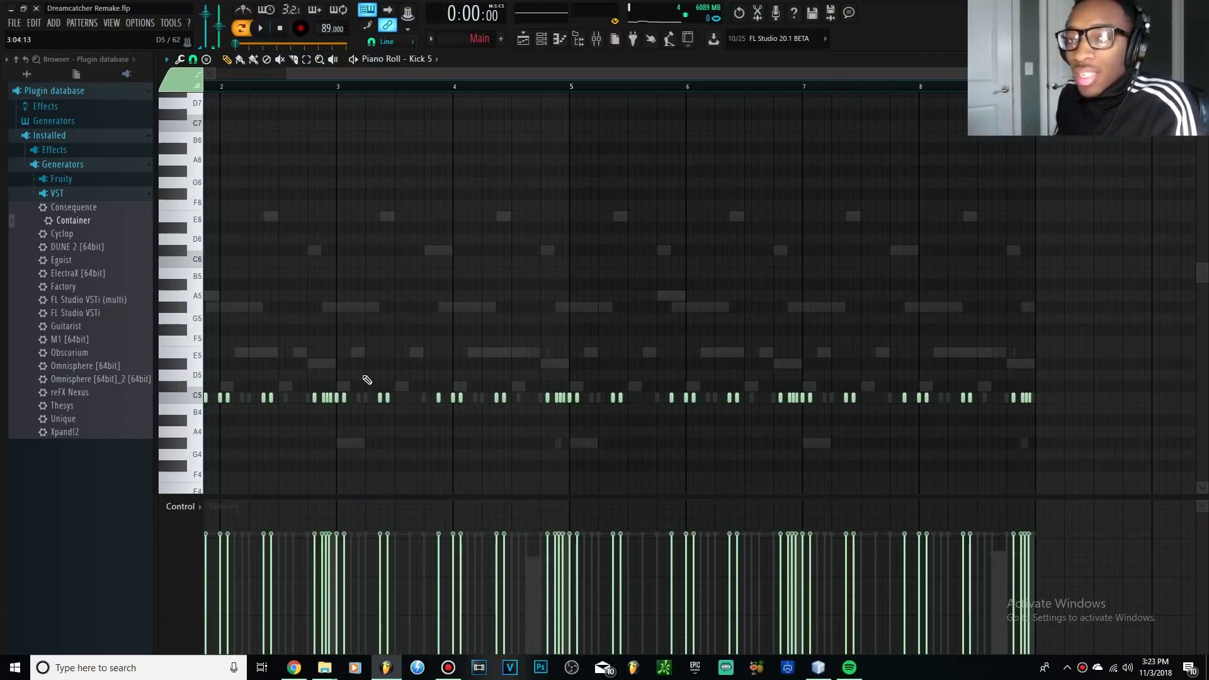
pyautogui.scroll(3, 311, 372)
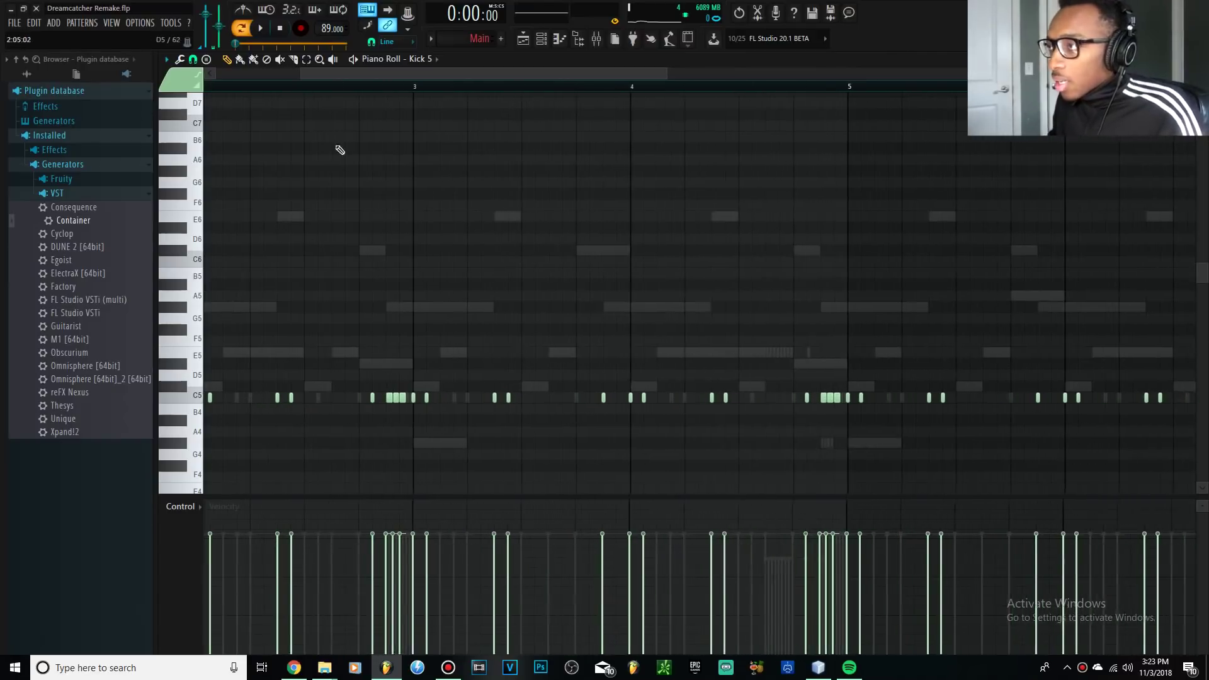
pyautogui.moveTo(352, 74); pyautogui.dragTo(643, 86)
pyautogui.scroll(-4, 643, 85)
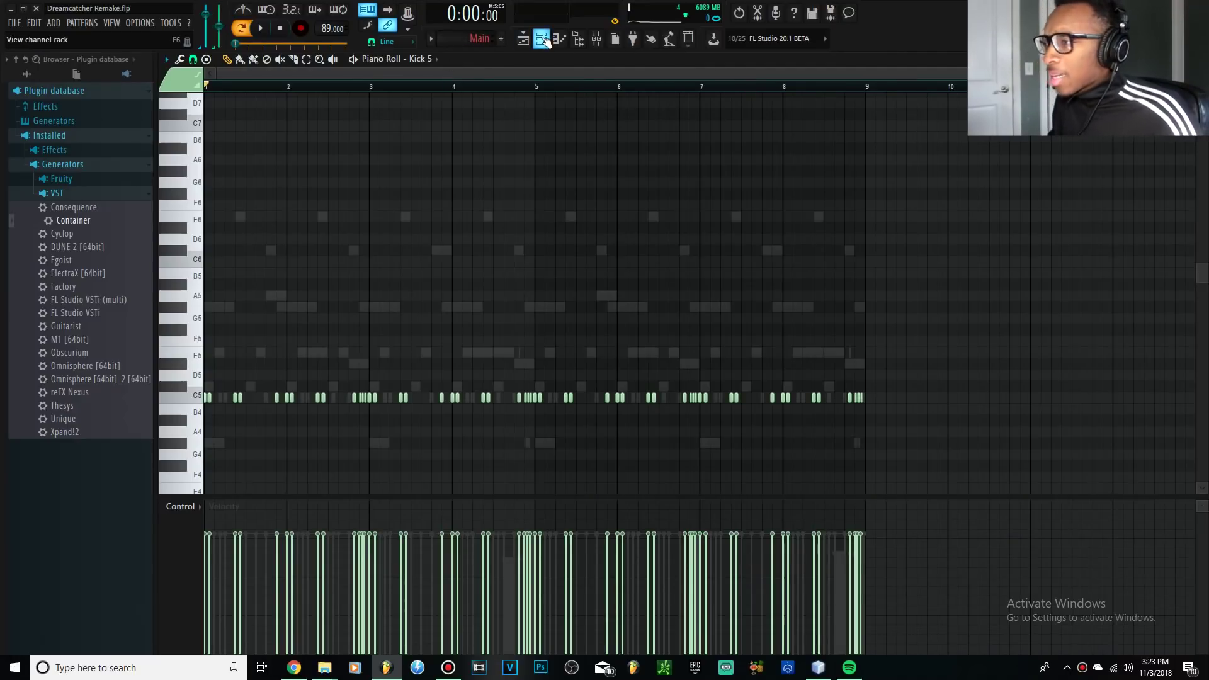
# - Play back the pattern with the kick from the channel rack, and stop playback
pyautogui.click(543, 39)
pyautogui.press('space')
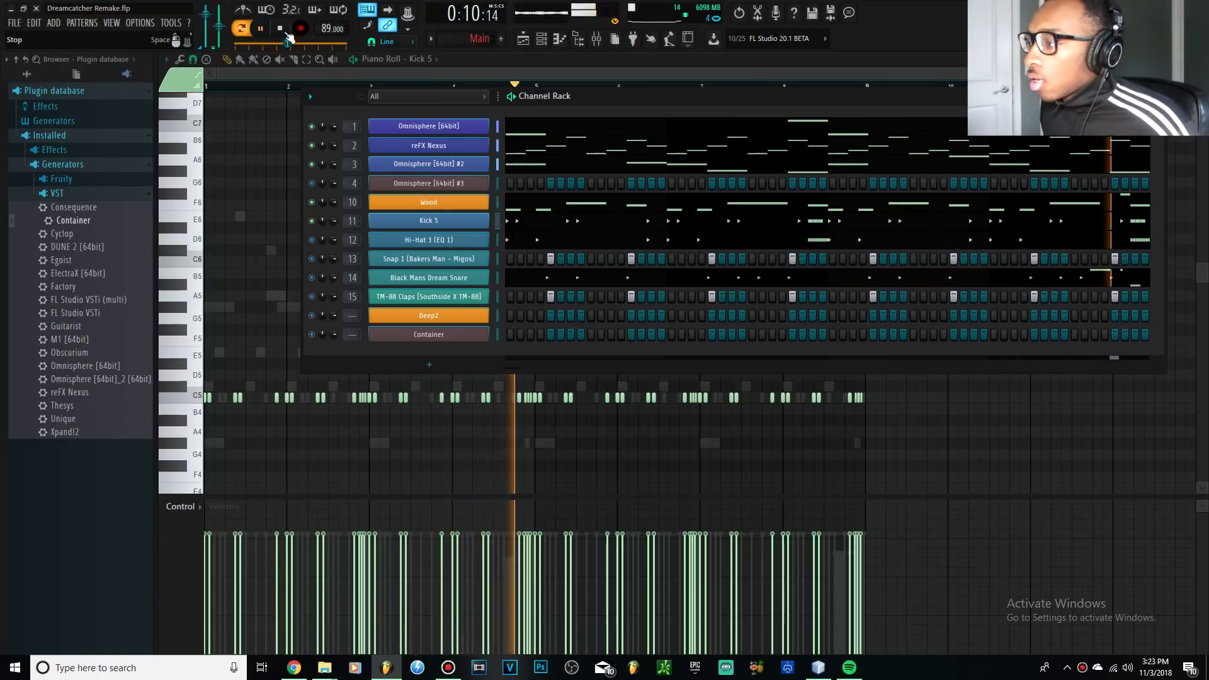
pyautogui.click(287, 34)
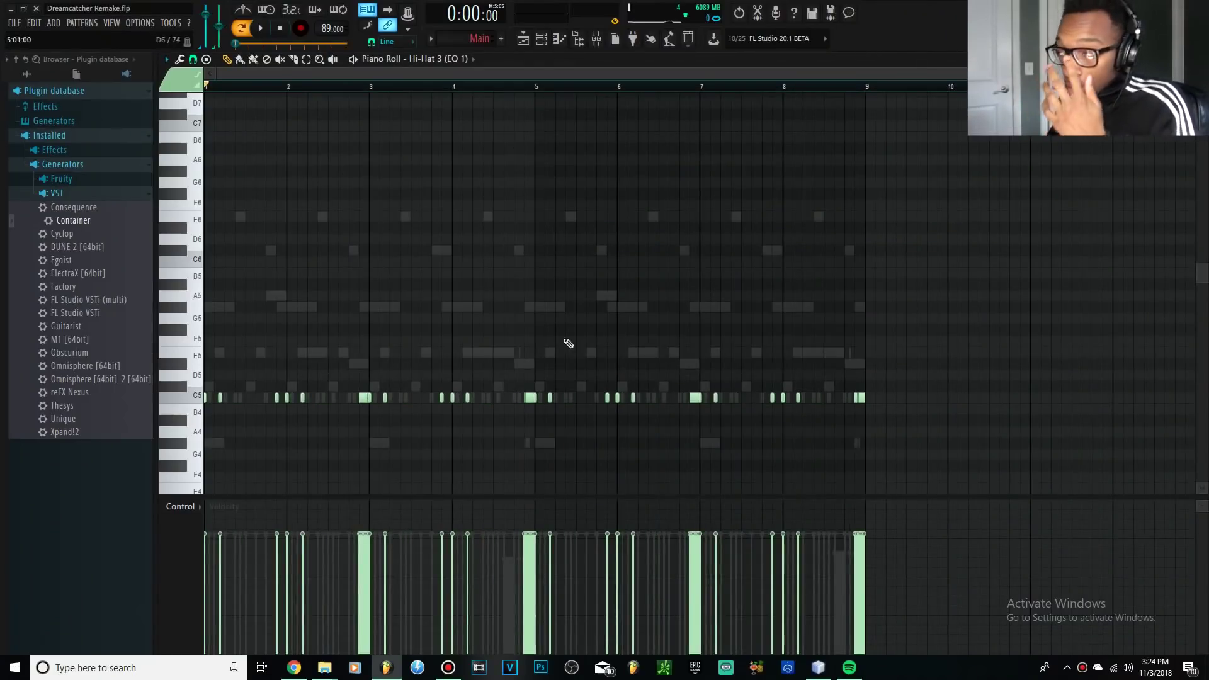
# - Return to the channel rack, then reopen the Hi-Hat 3 (EQ 1) notes in the piano roll
pyautogui.click(541, 39)
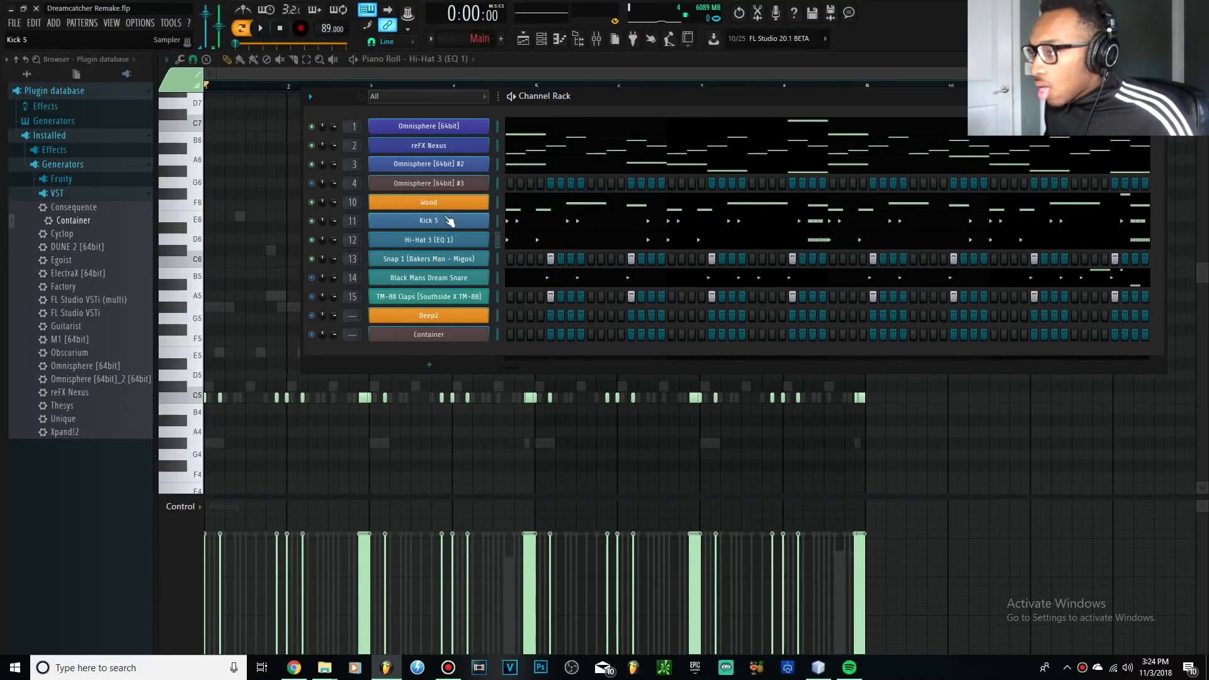
pyautogui.click(526, 244)
pyautogui.click(527, 244)
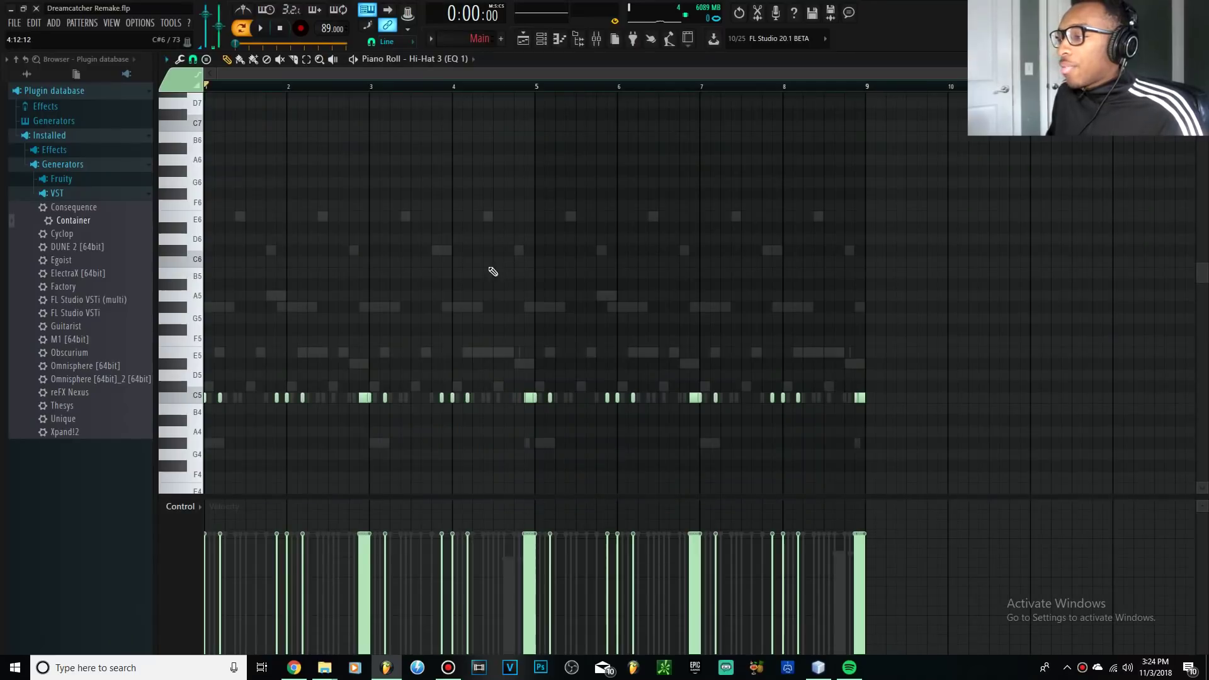
pyautogui.scroll(1, 281, 369)
pyautogui.moveTo(407, 72); pyautogui.dragTo(338, 78)
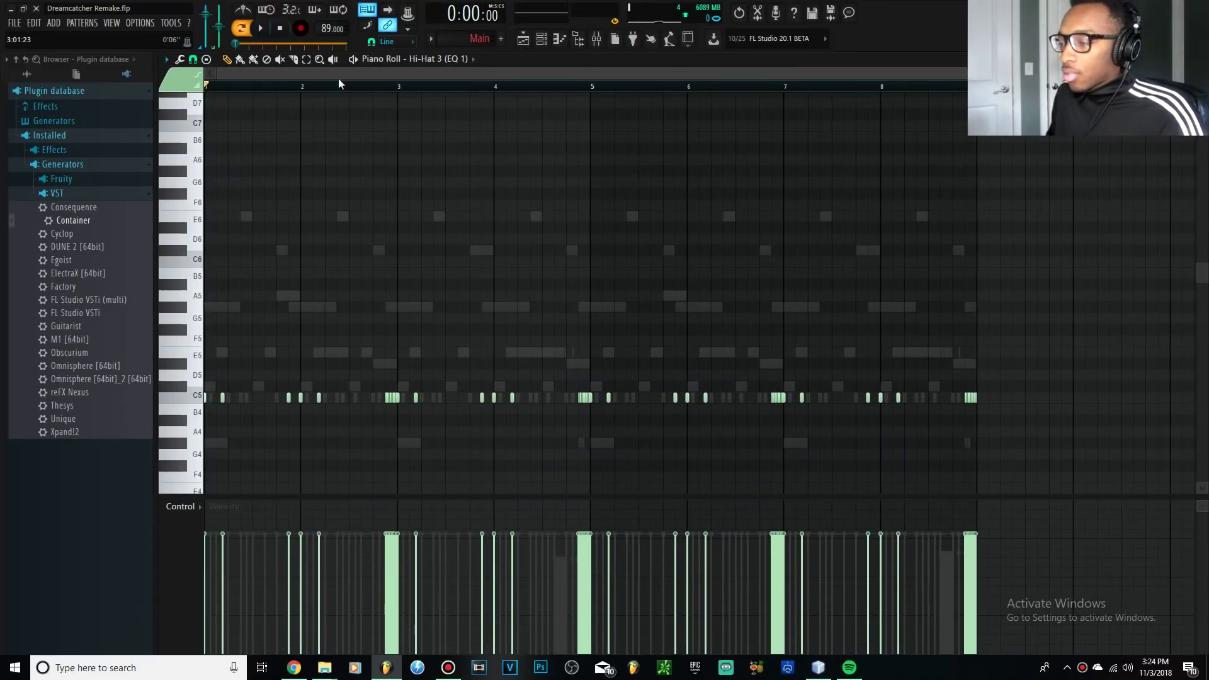
# - Play back the pattern while following the Hi-Hat 3 notes in the piano roll, and stop playback
pyautogui.press('space')
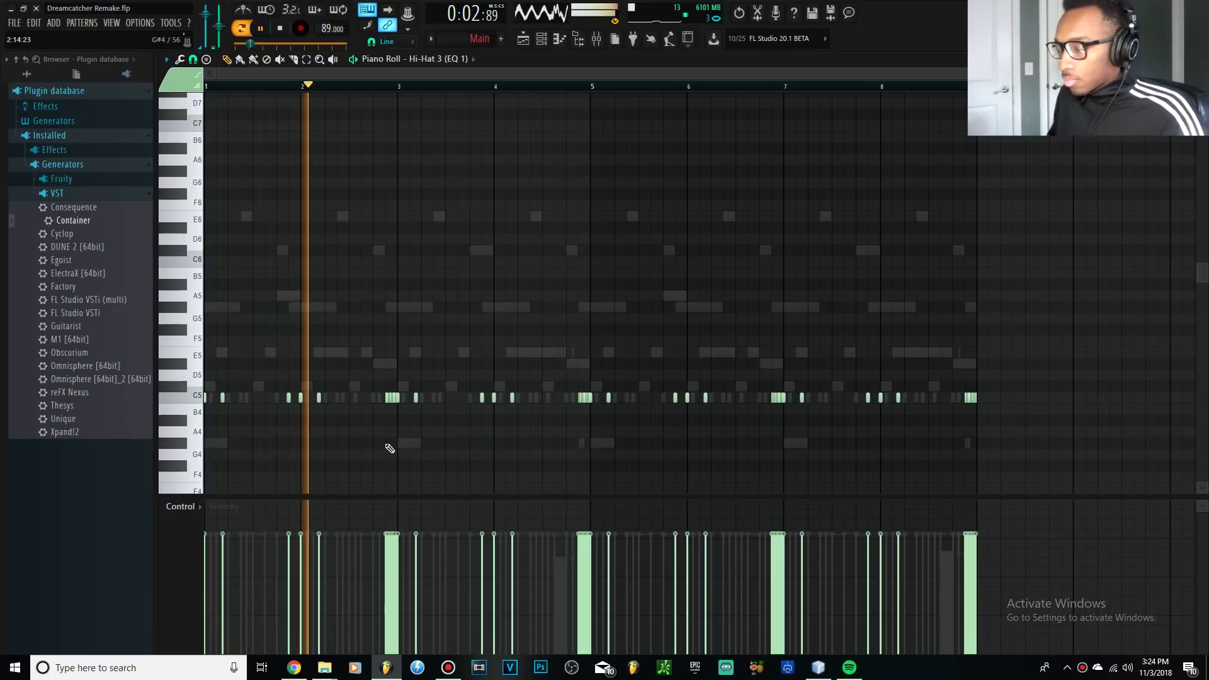
pyautogui.scroll(2, 381, 415)
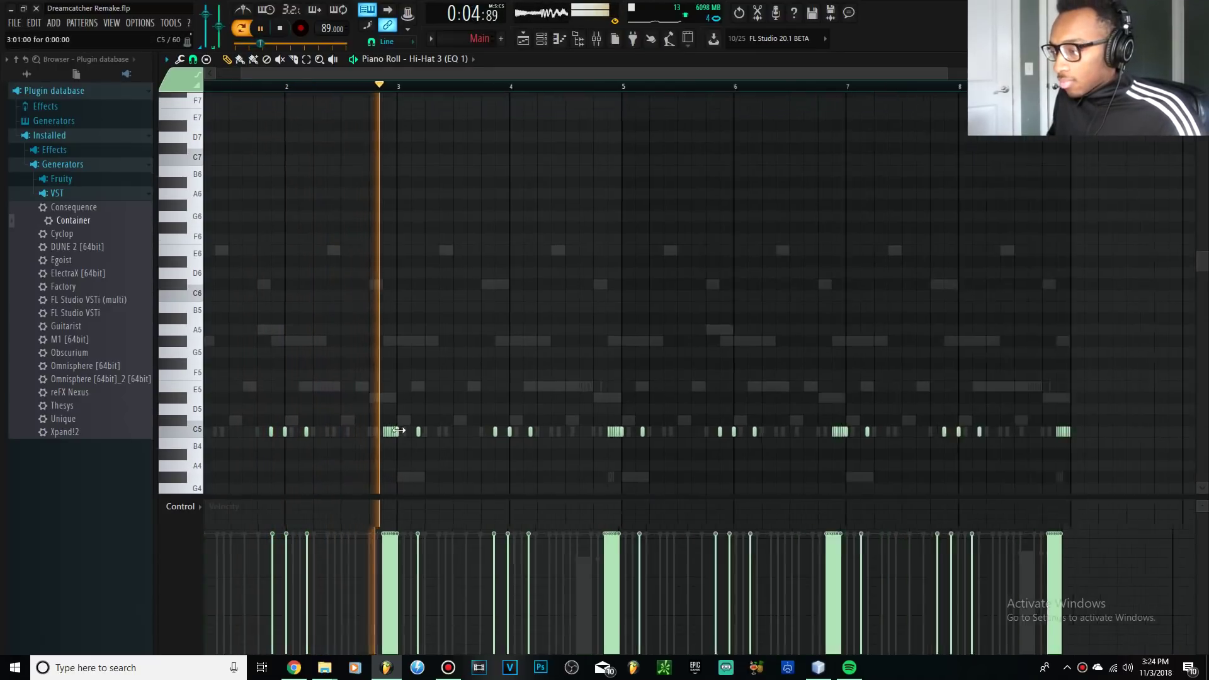
pyautogui.scroll(-1, 406, 452)
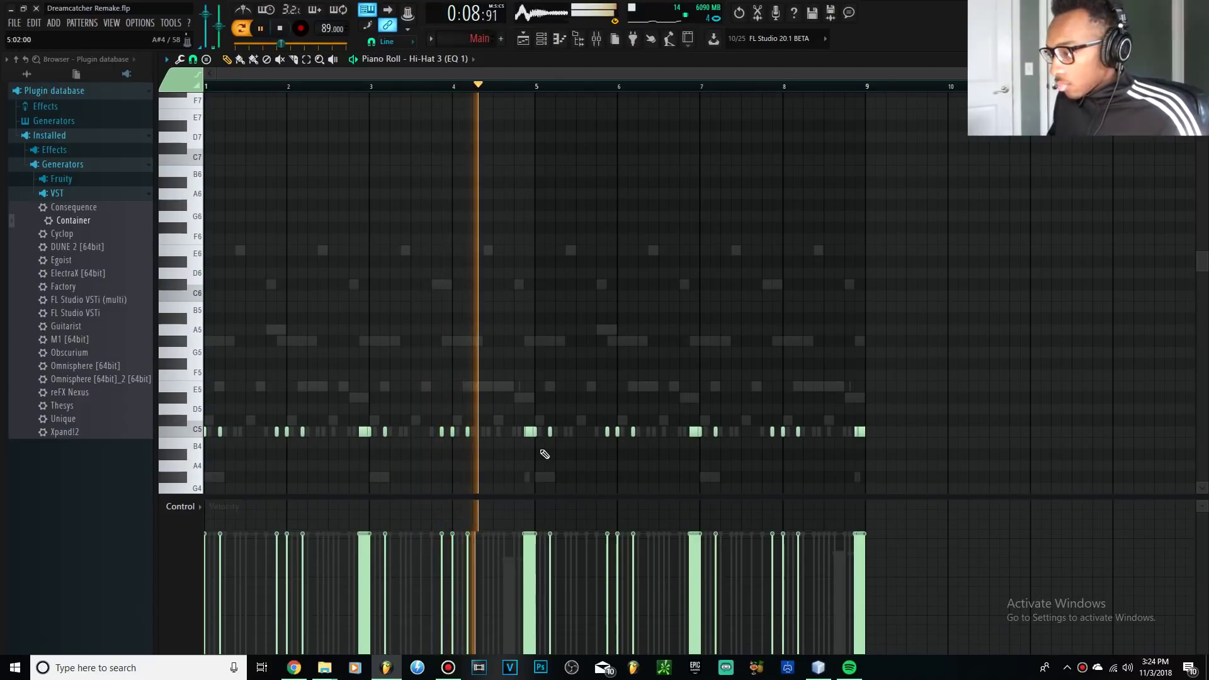
pyautogui.scroll(2, 537, 451)
pyautogui.scroll(-2, 523, 449)
pyautogui.press('space')
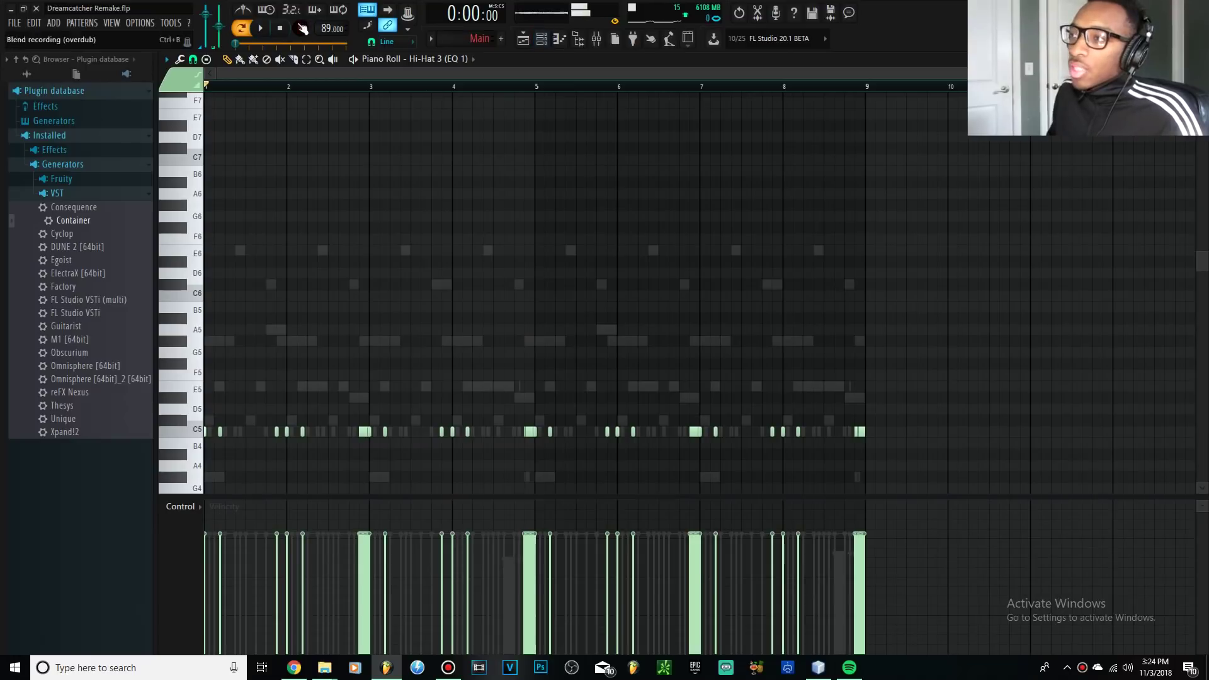
pyautogui.moveTo(213, 409); pyautogui.dragTo(381, 419)
pyautogui.keyDown('ctrl'); pyautogui.click(437, 364); pyautogui.keyUp('ctrl')
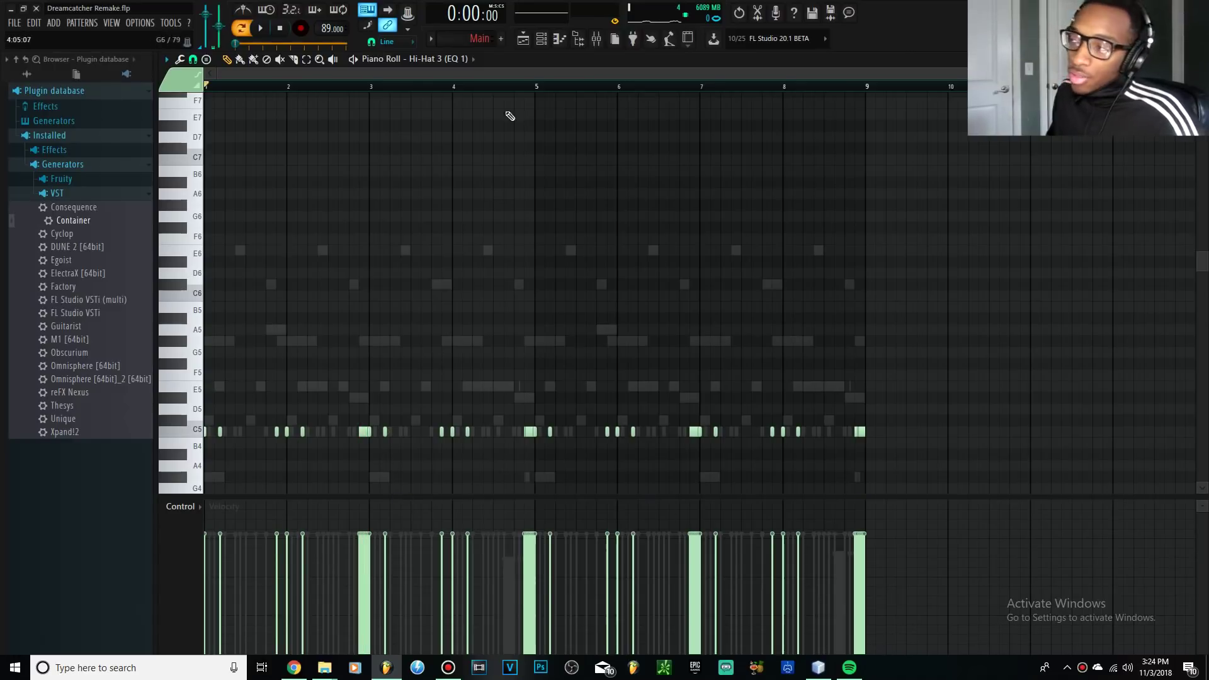
# - Unmute the TM-88 Claps channel in the channel rack and audition its sound
pyautogui.click(540, 39)
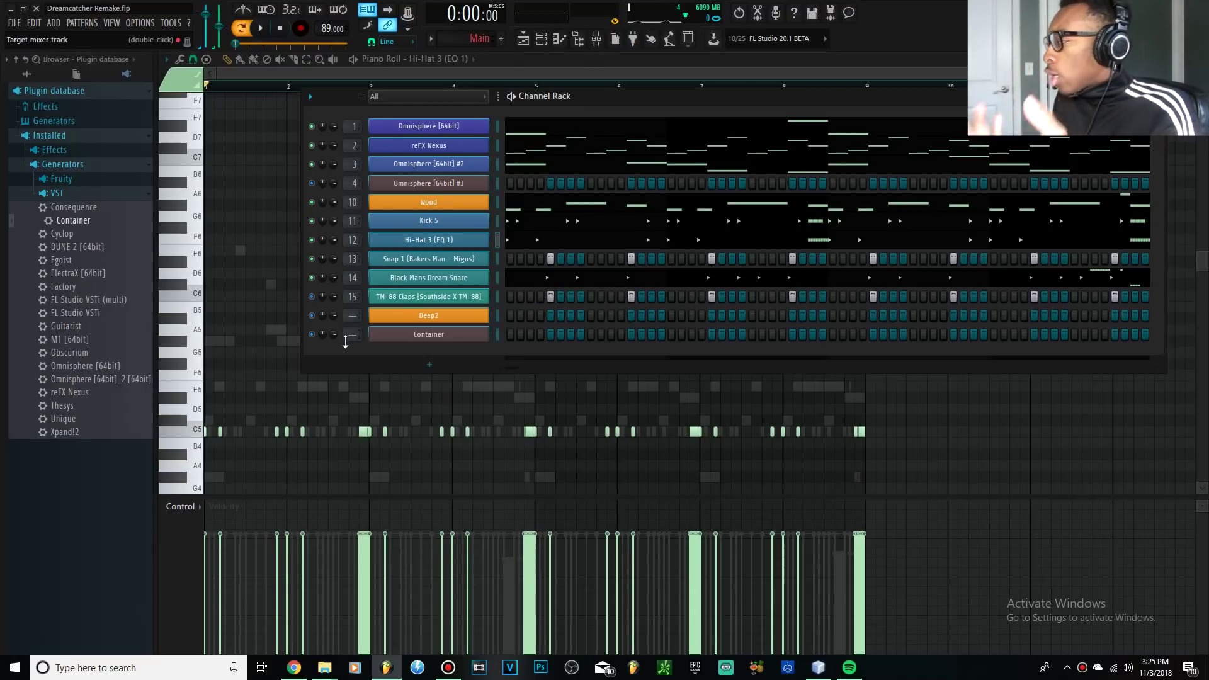
pyautogui.click(313, 298)
pyautogui.click(497, 297)
pyautogui.press('q')
pyautogui.press('q')
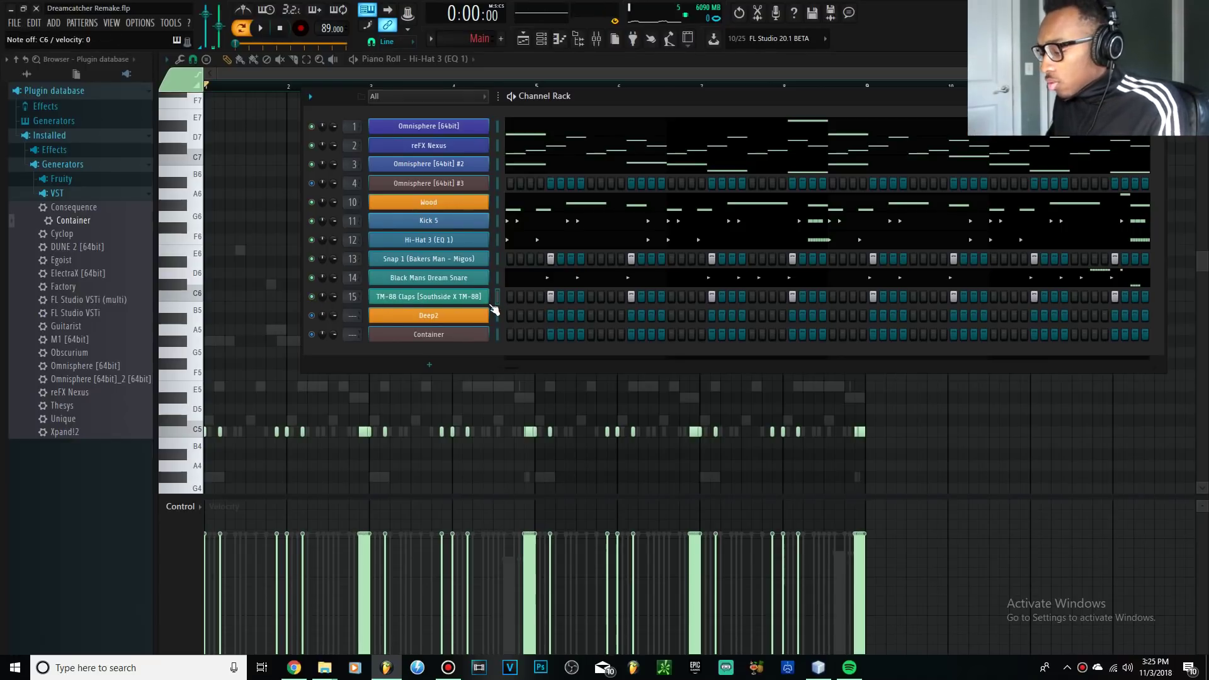
pyautogui.press('z')
# - Select the Black Mans Dream Snare channel and audition its sound
pyautogui.click(497, 278)
pyautogui.press('z')
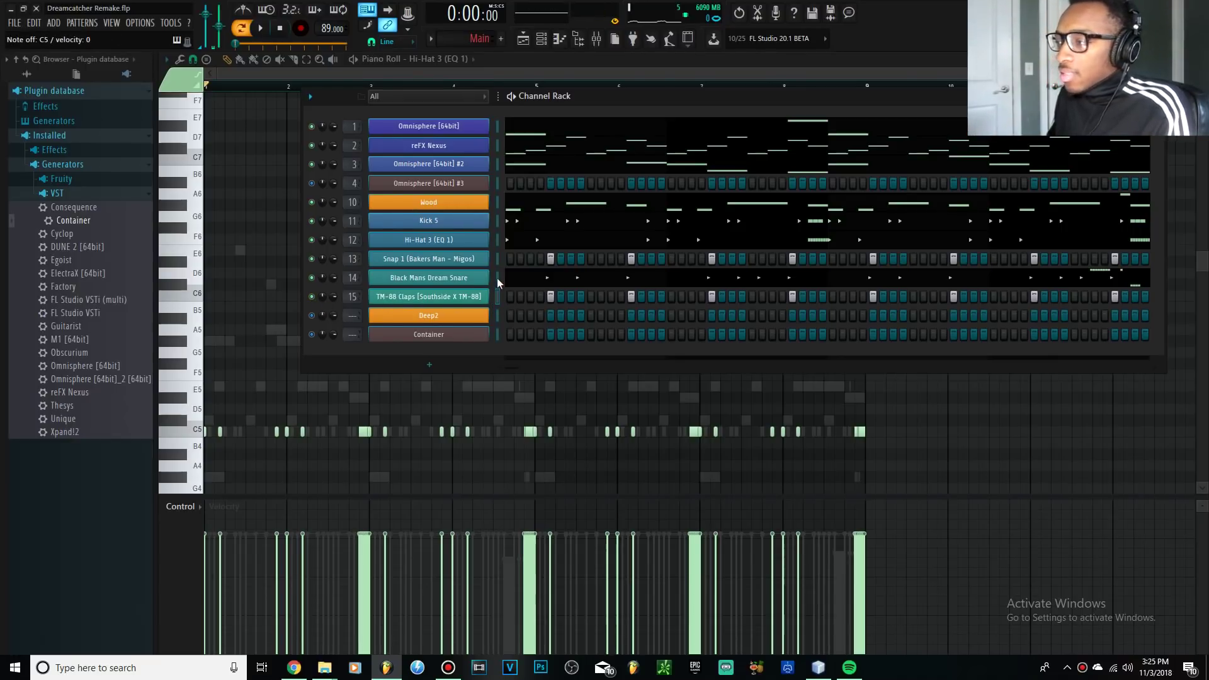
pyautogui.press('z')
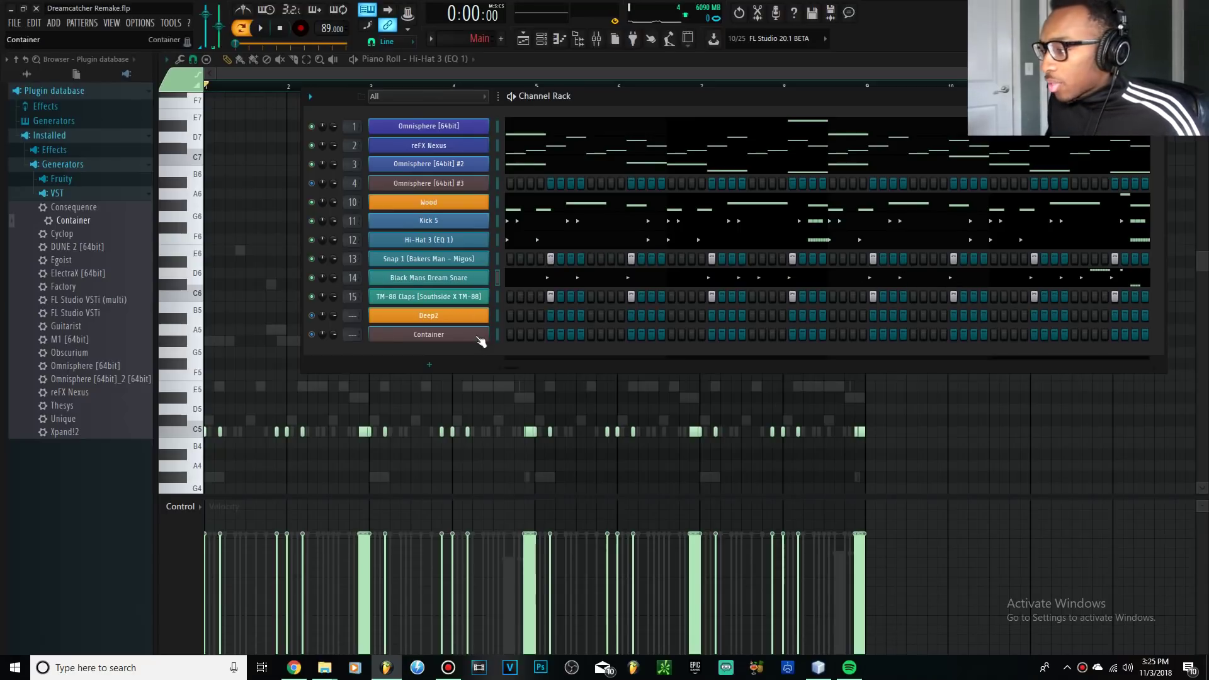
# - Open the Black Mans Dream Snare piano roll, play back the pattern while viewing its notes, and stop playback
pyautogui.moveTo(513, 364); pyautogui.dragTo(894, 319)
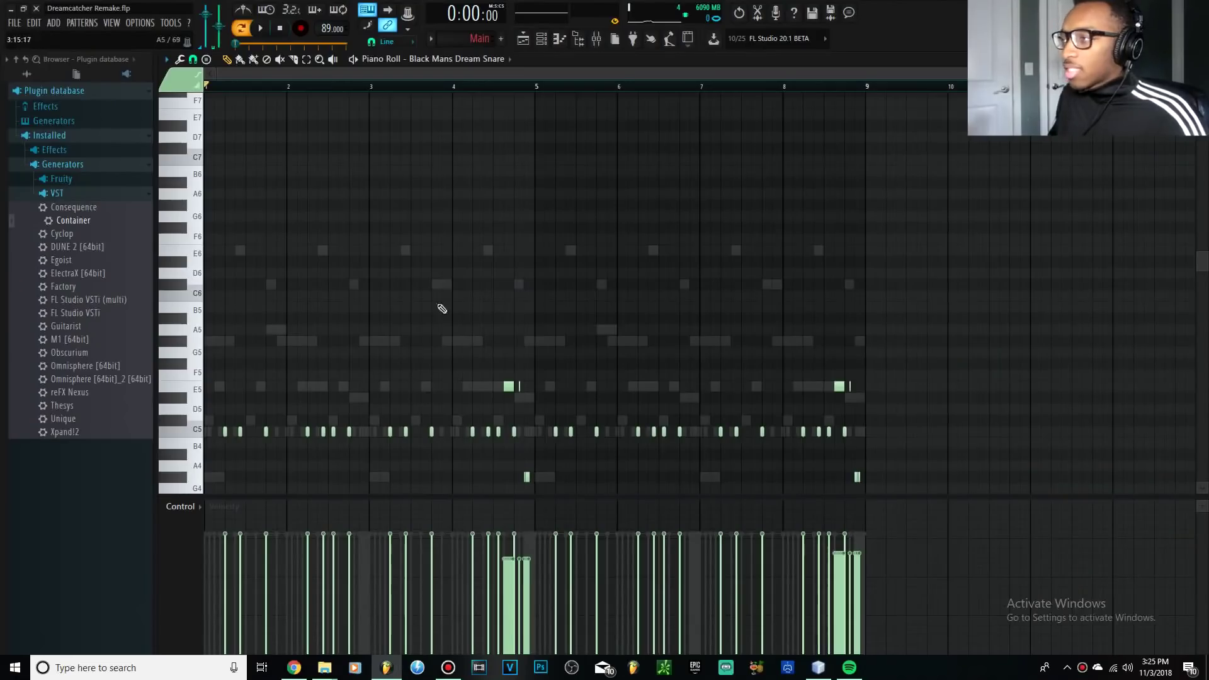
pyautogui.scroll(-10, 340, 262)
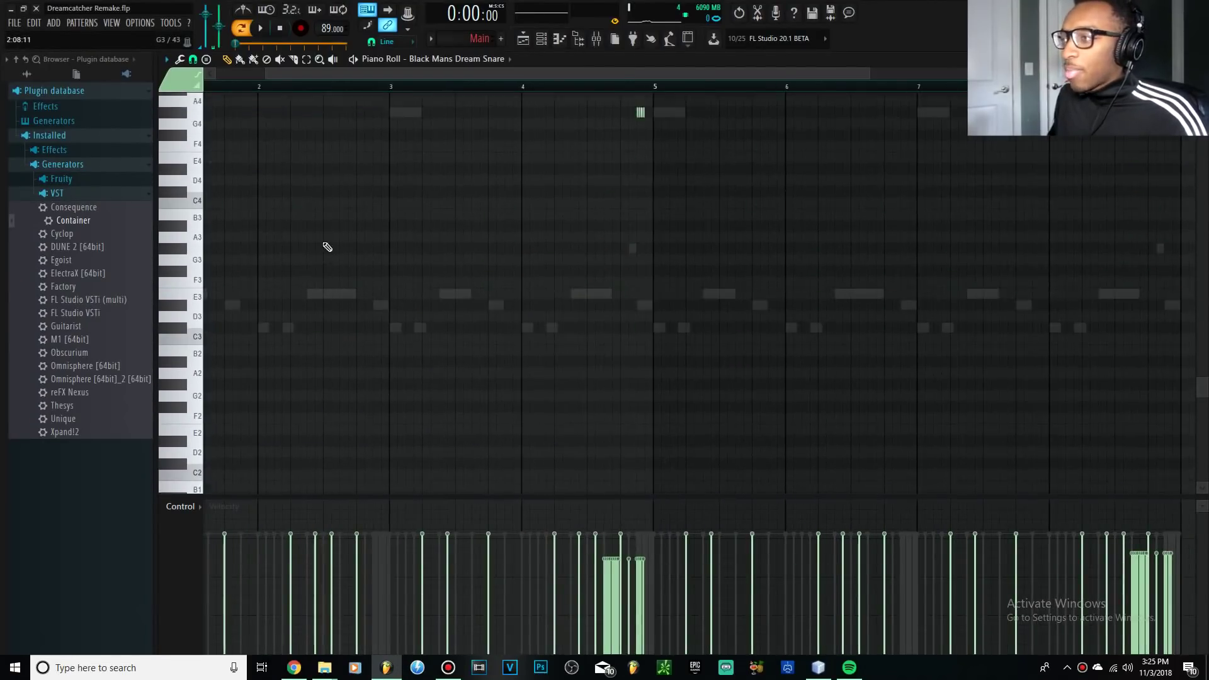
pyautogui.scroll(6, 303, 172)
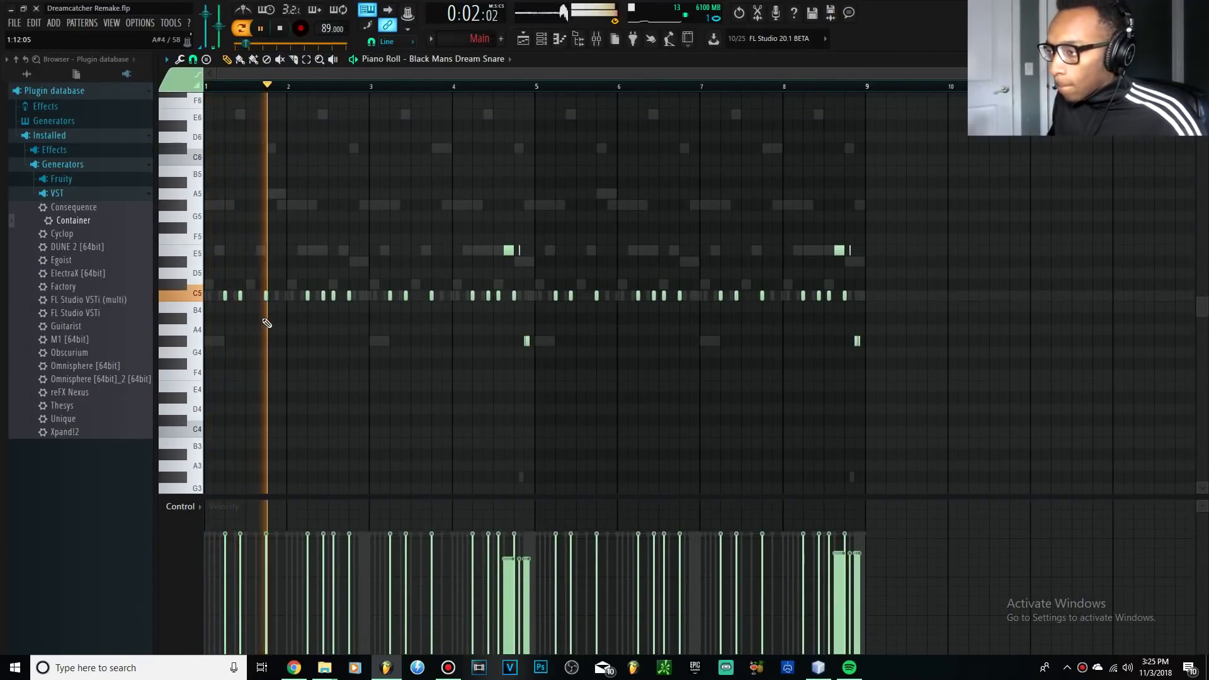
pyautogui.scroll(2, 305, 315)
pyautogui.scroll(-2, 305, 305)
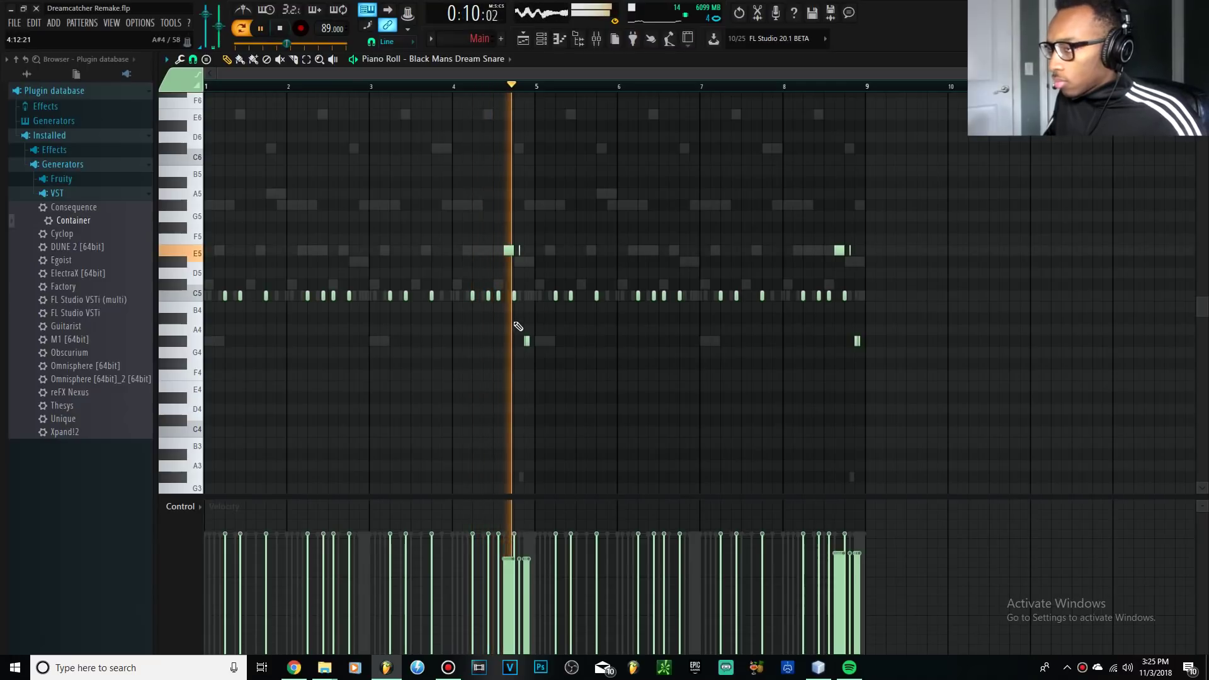
pyautogui.press('XF86AudioRaiseVolume')
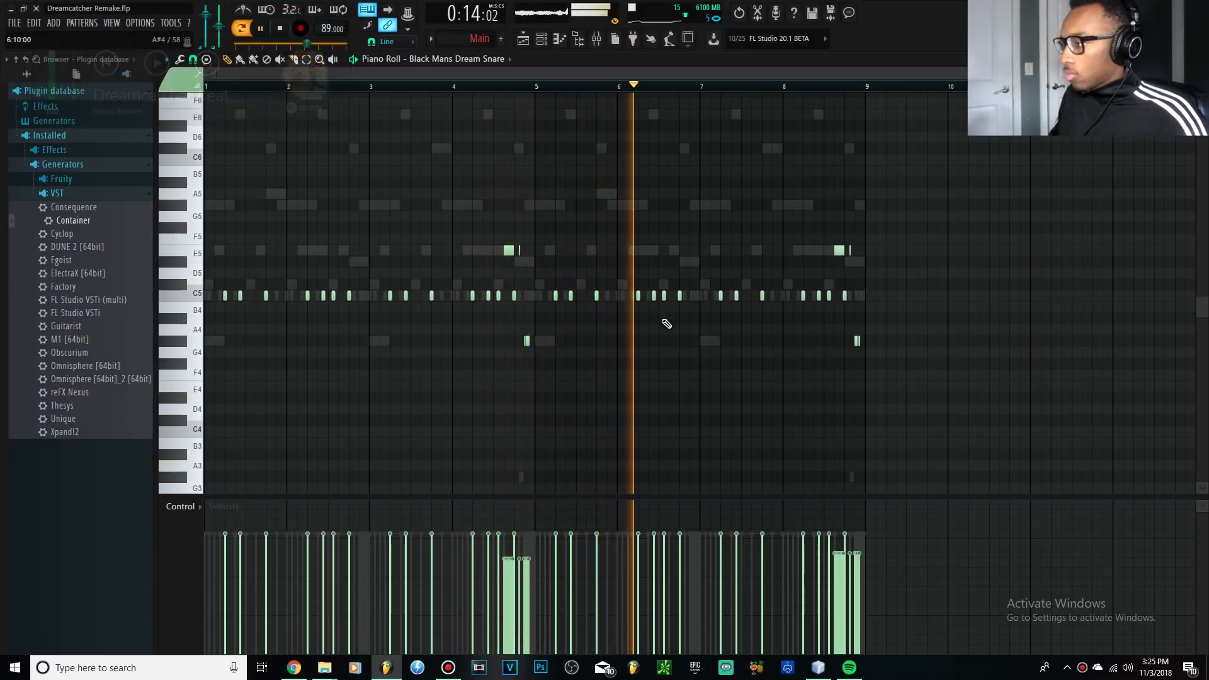
pyautogui.press('space')
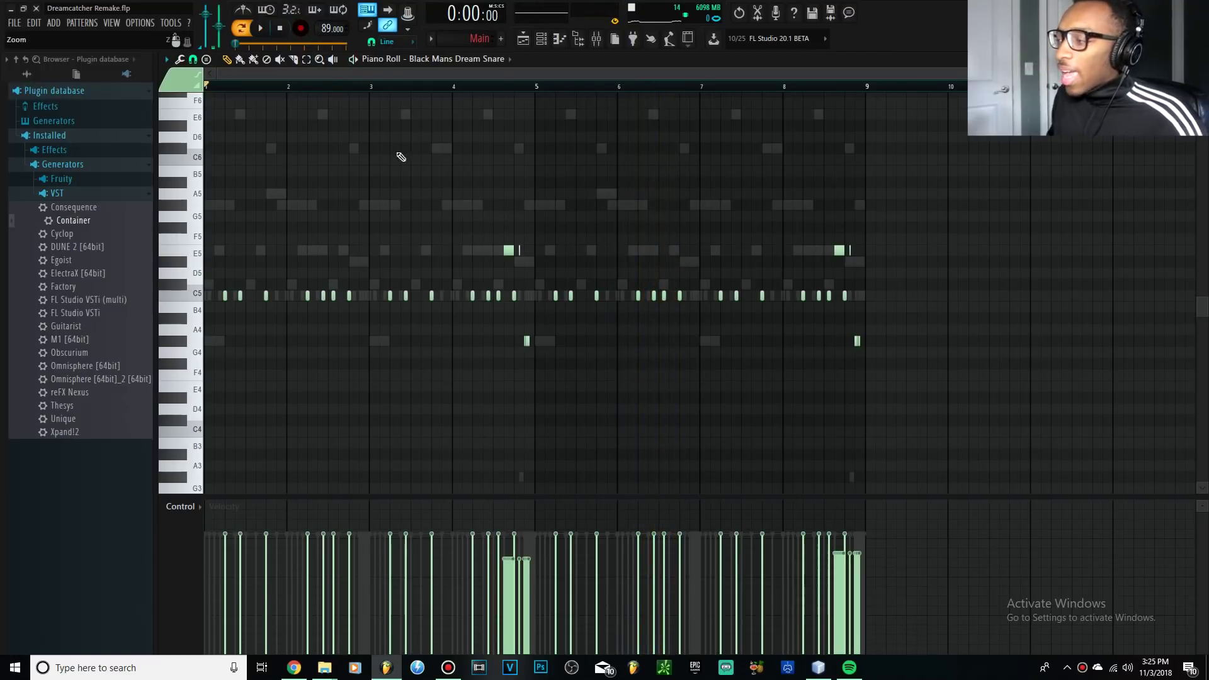
# - Examine the E5 and G#4 snare rolls at the end of bar 4 up close and check the piano roll's snap setting
pyautogui.scroll(6, 505, 272)
pyautogui.moveTo(517, 283); pyautogui.dragTo(547, 318)
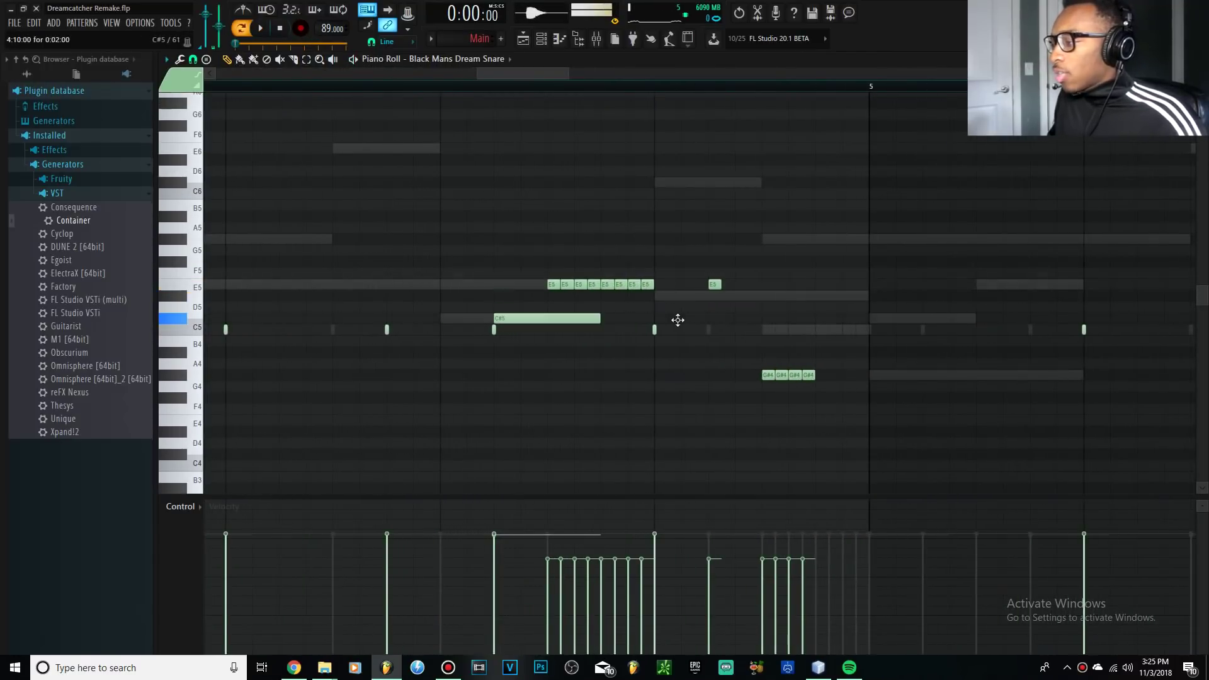
pyautogui.rightClick(548, 316)
pyautogui.moveTo(536, 258); pyautogui.dragTo(657, 298)
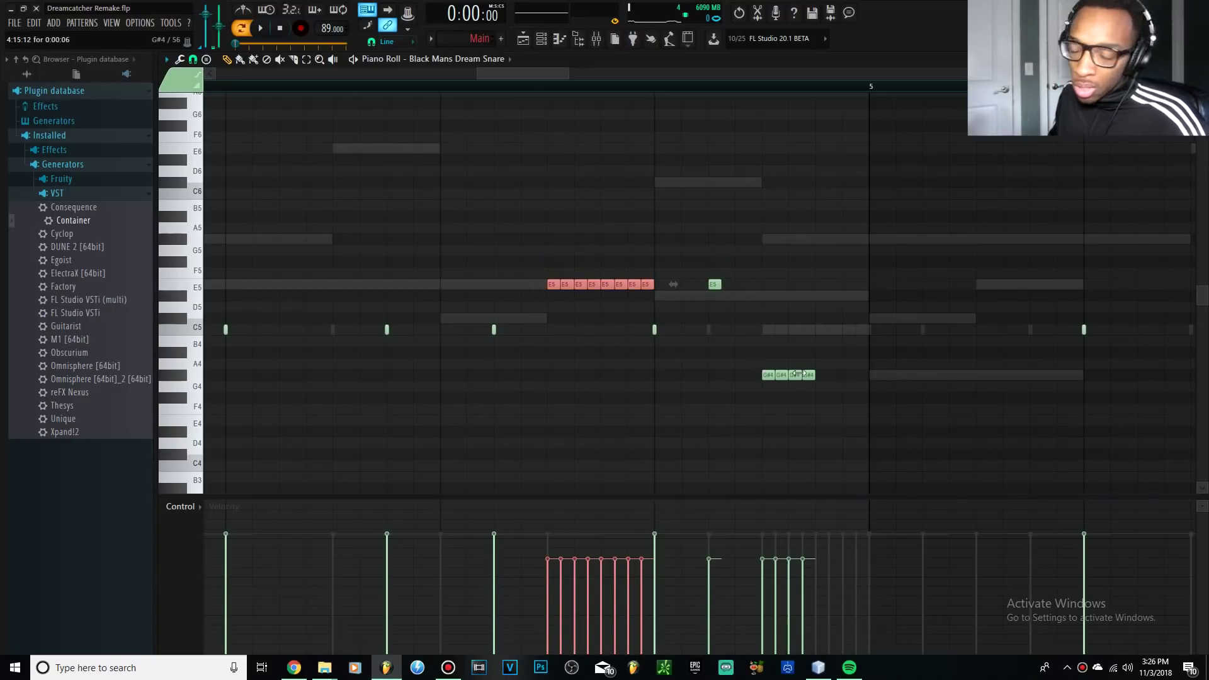
pyautogui.scroll(-3, 800, 372)
pyautogui.scroll(4, 575, 335)
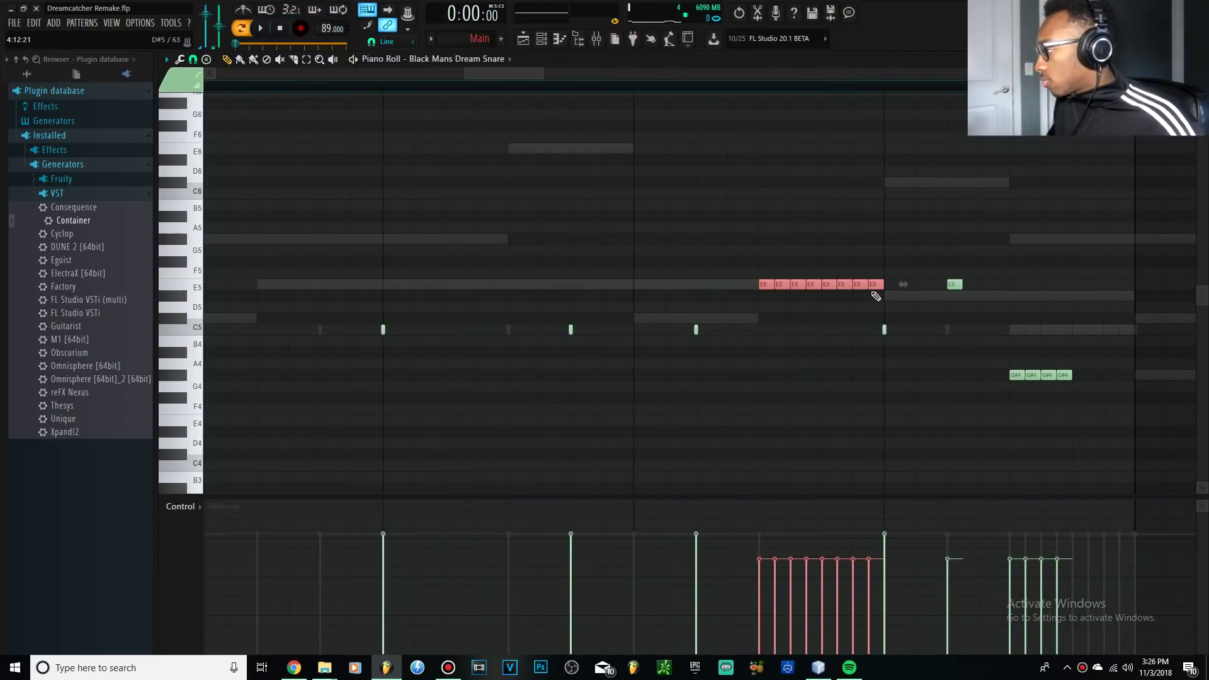
pyautogui.click(541, 144)
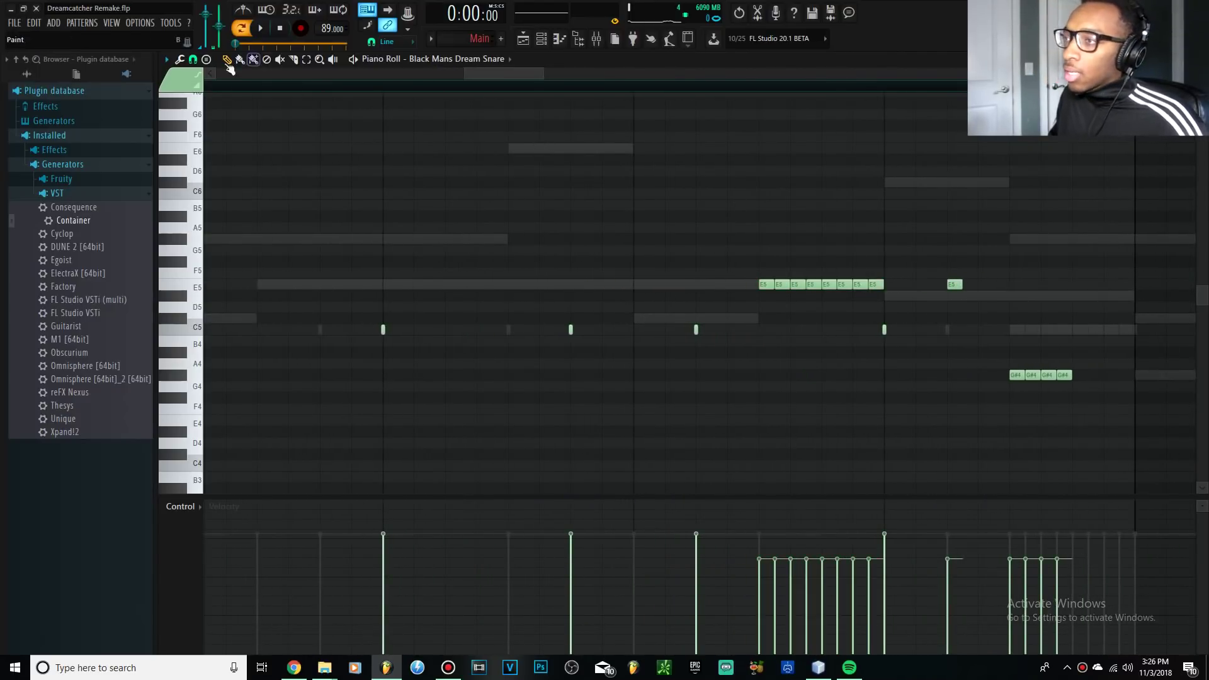
pyautogui.click(193, 58)
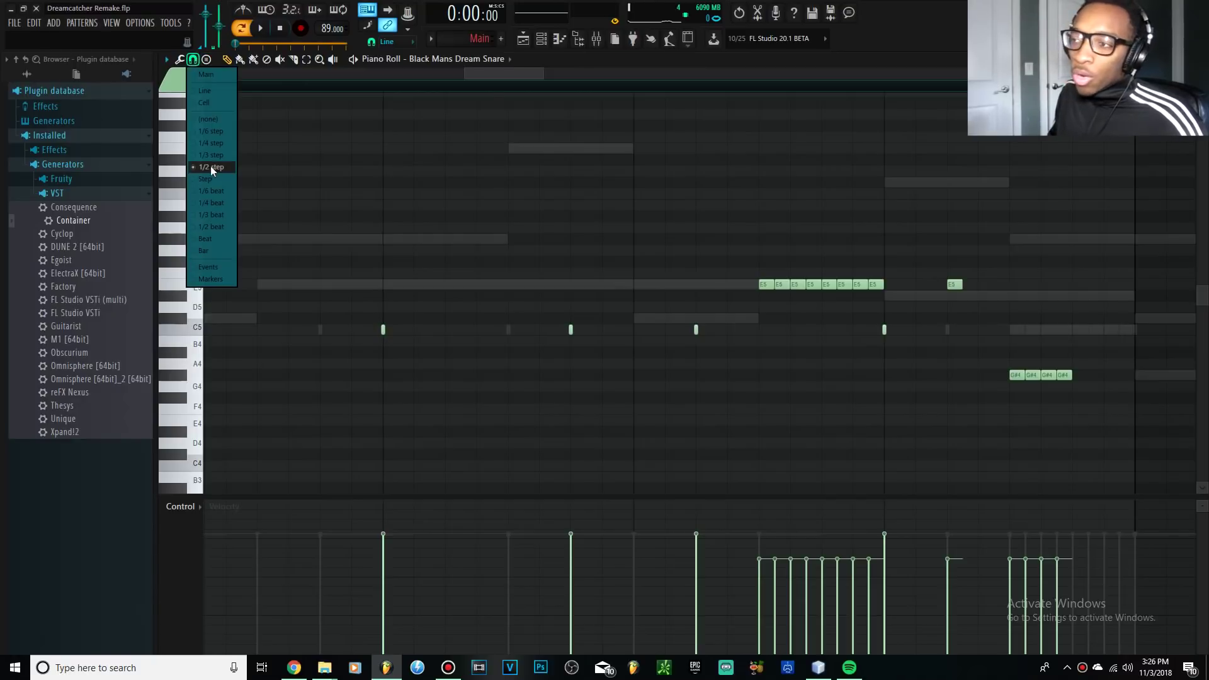
pyautogui.click(489, 76)
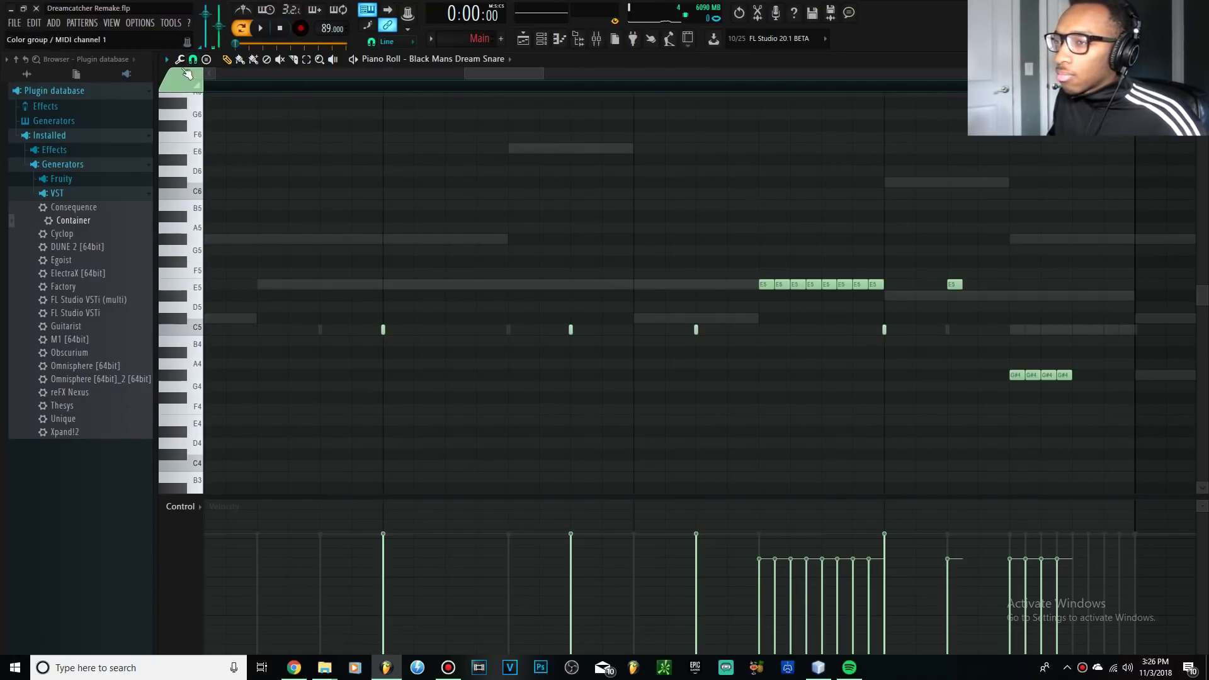